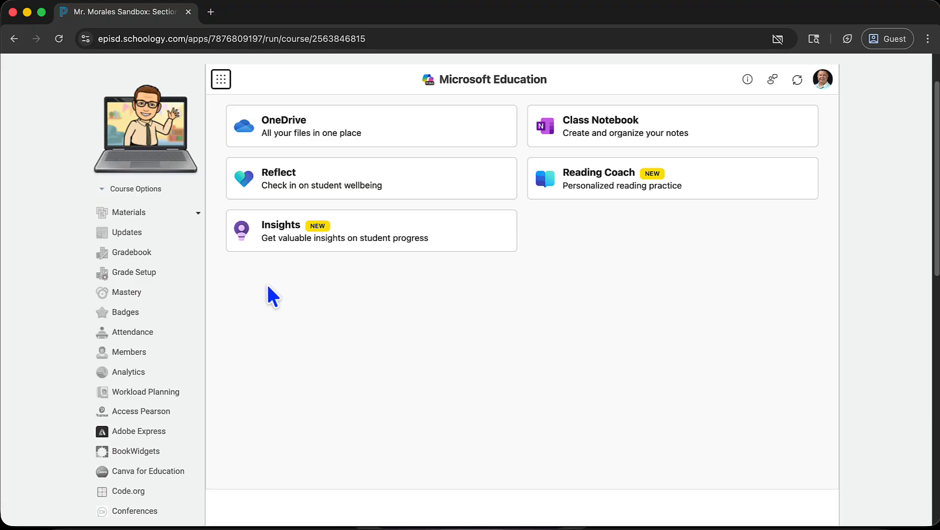
Step: Return to the home course dashboard and open the teacher's sandbox course, Section 1
{"action": "scroll", "coordinate": [268, 295], "scroll_direction": "up", "scroll_amount": 2}
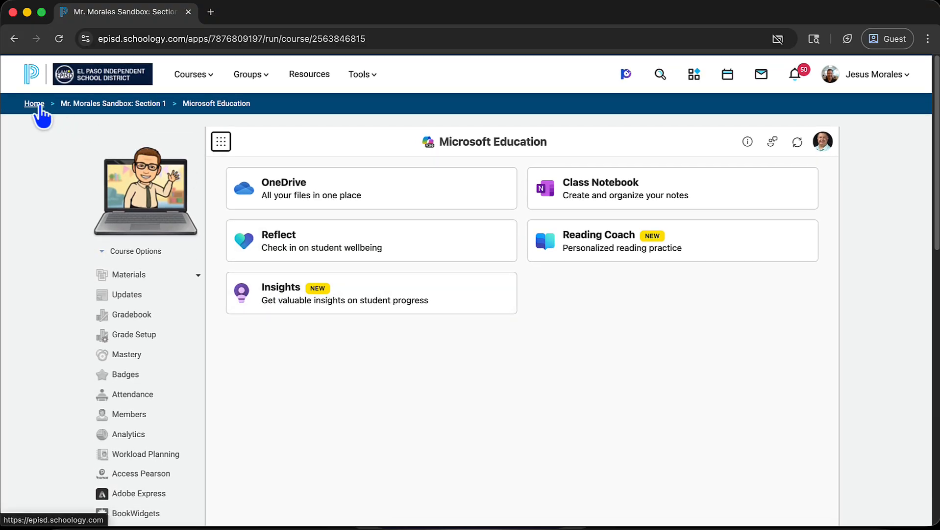
{"action": "left_click", "coordinate": [39, 106]}
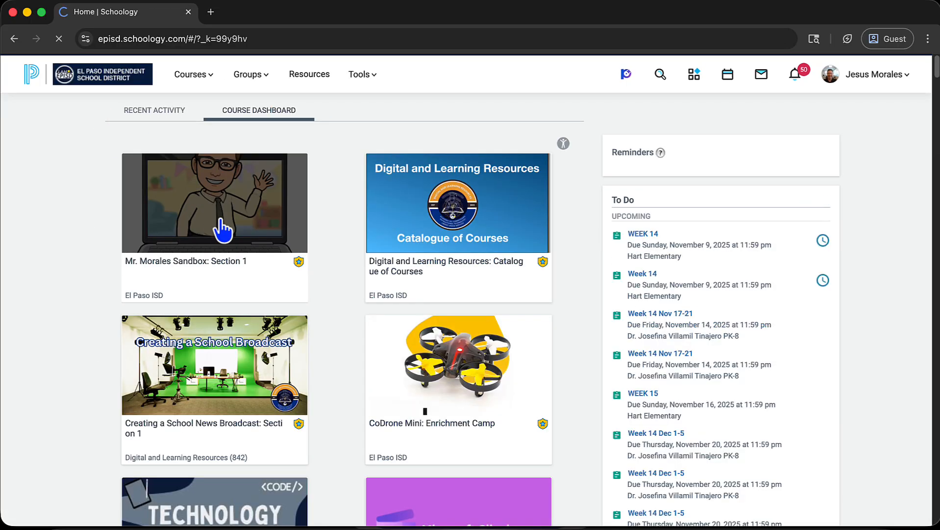
{"action": "left_click", "coordinate": [220, 220]}
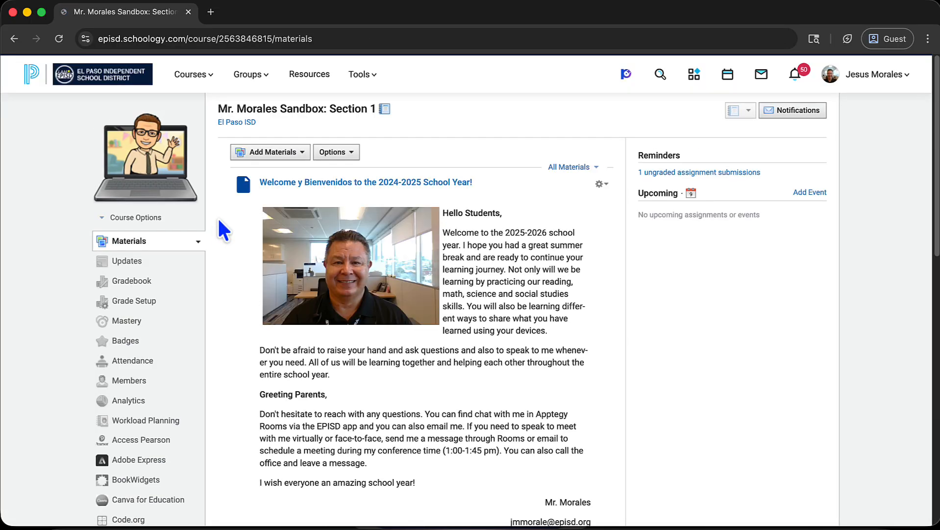
Step: Open the Reading Practice folder inside the course's ELAR/SLAR - Amplify folder
{"action": "scroll", "coordinate": [188, 316], "scroll_direction": "down", "scroll_amount": 9}
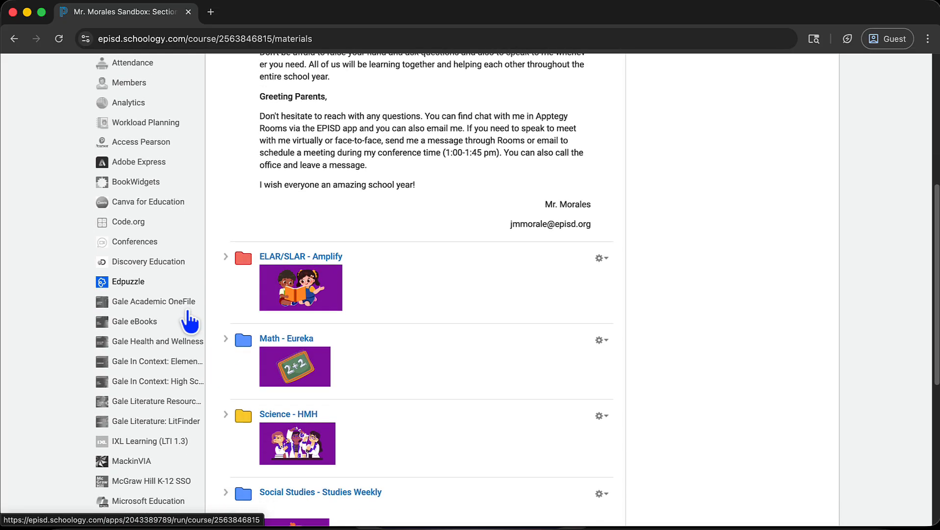
{"action": "scroll", "coordinate": [190, 322], "scroll_direction": "down", "scroll_amount": 1}
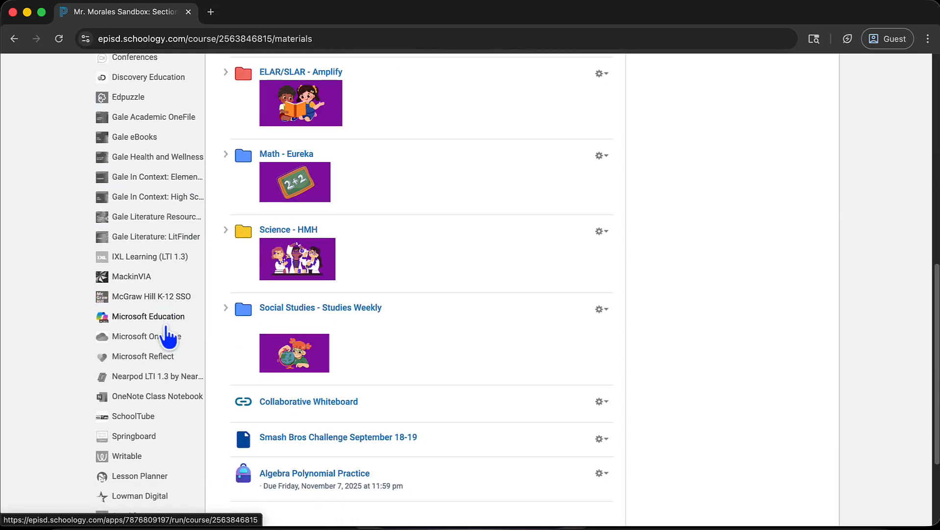
{"action": "scroll", "coordinate": [172, 326], "scroll_direction": "up", "scroll_amount": 11}
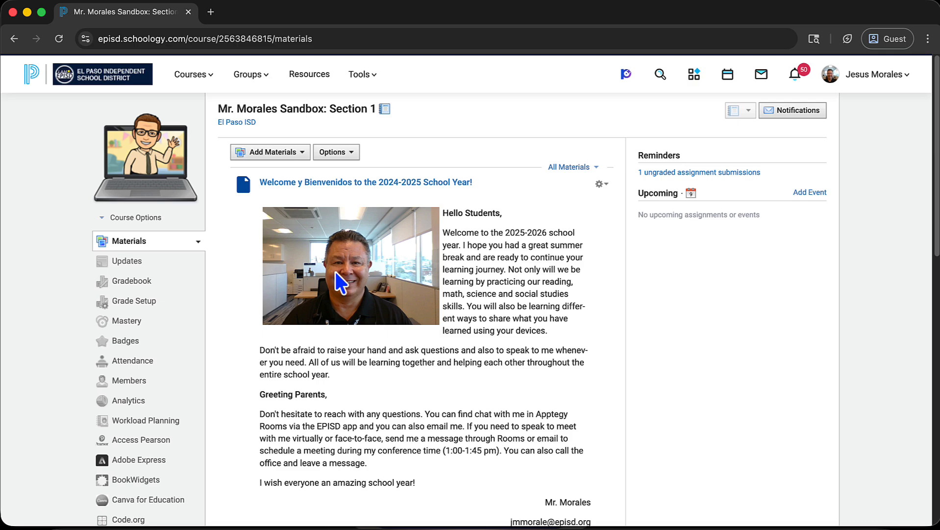
{"action": "scroll", "coordinate": [336, 273], "scroll_direction": "down", "scroll_amount": 4}
{"action": "scroll", "coordinate": [334, 270], "scroll_direction": "down", "scroll_amount": 2}
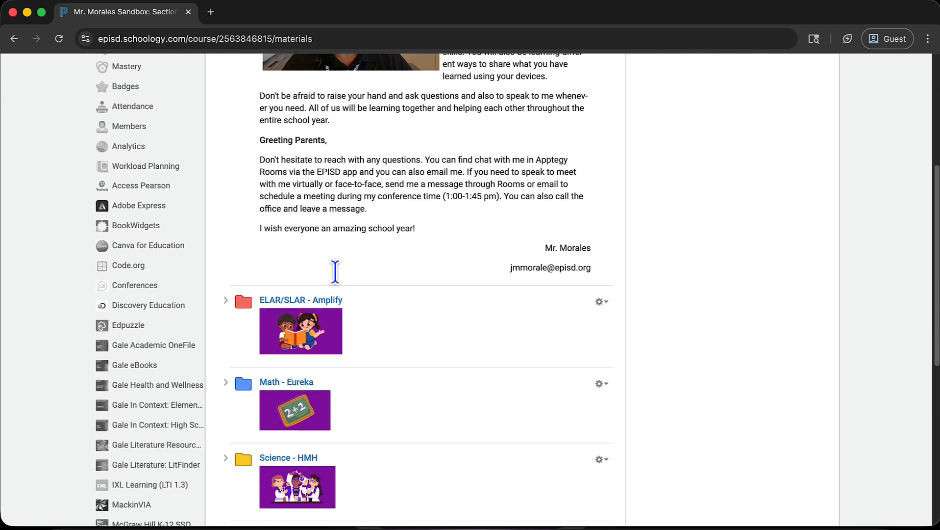
{"action": "left_click", "coordinate": [291, 296]}
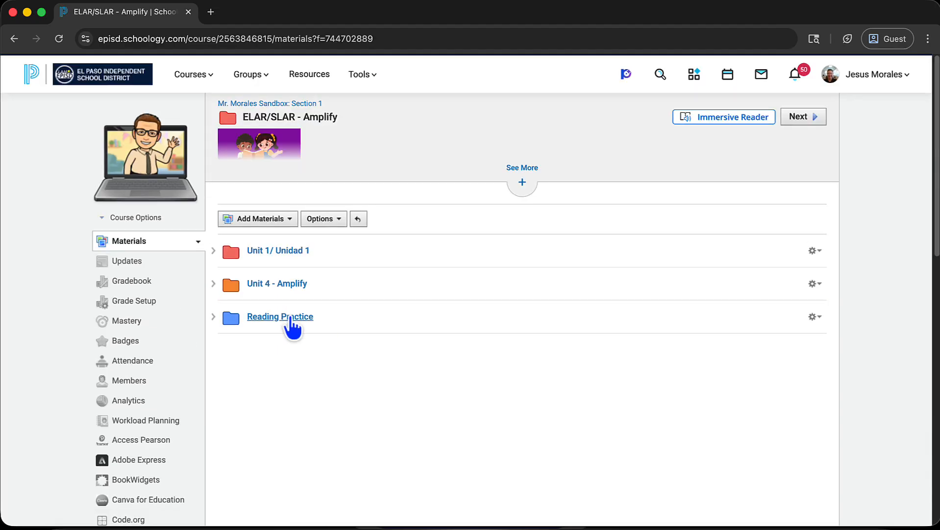
{"action": "left_click", "coordinate": [290, 318]}
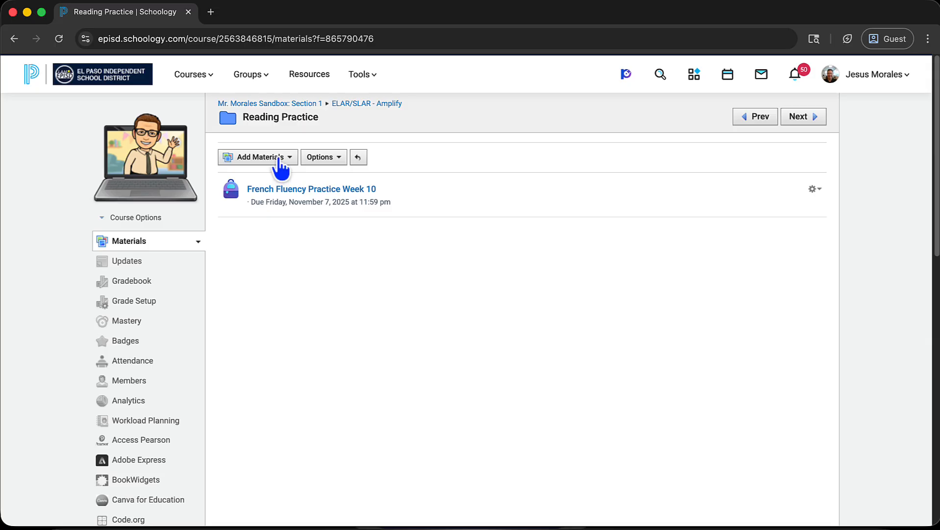
Step: Start adding a Microsoft Education Reading Progress assignment to the Reading Practice folder
{"action": "left_click", "coordinate": [281, 162]}
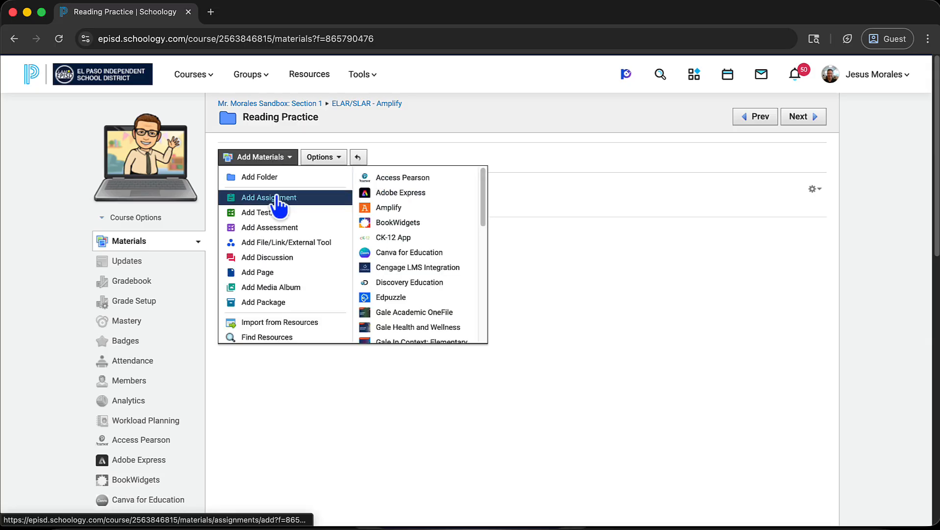
{"action": "scroll", "coordinate": [414, 225], "scroll_direction": "down", "scroll_amount": 5}
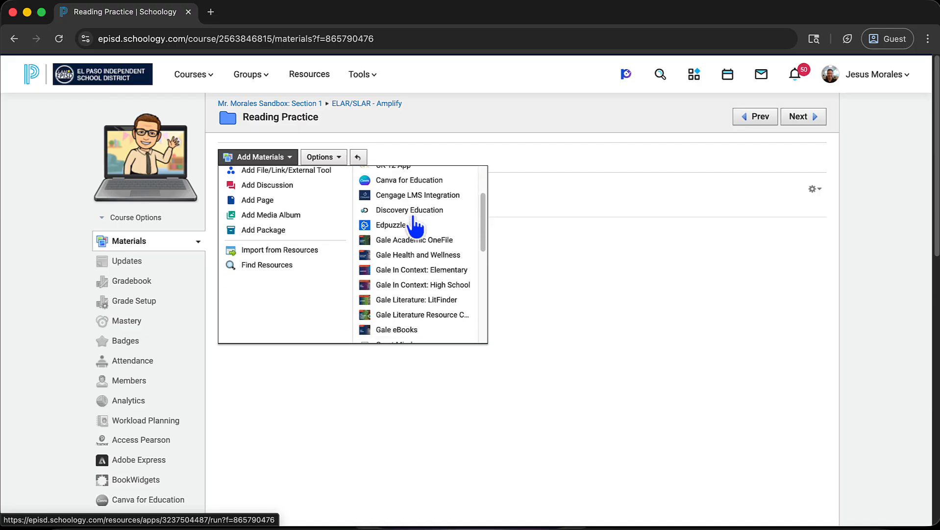
{"action": "scroll", "coordinate": [415, 226], "scroll_direction": "down", "scroll_amount": 4}
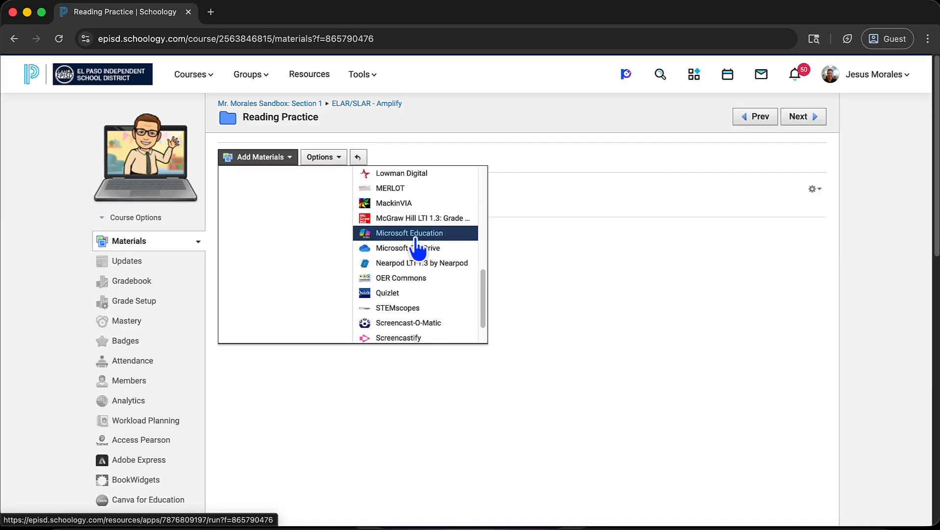
{"action": "left_click", "coordinate": [413, 236]}
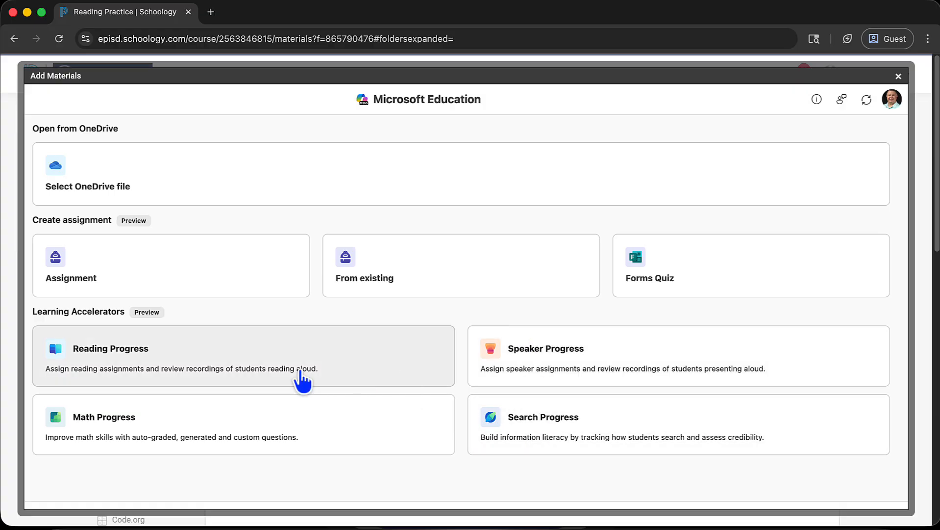
{"action": "left_click", "coordinate": [216, 360]}
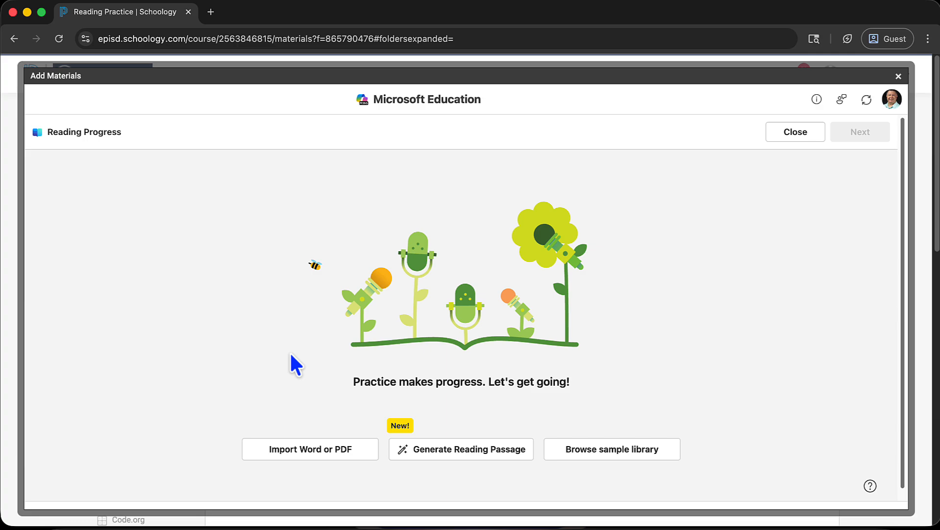
{"action": "key", "text": "Tab"}
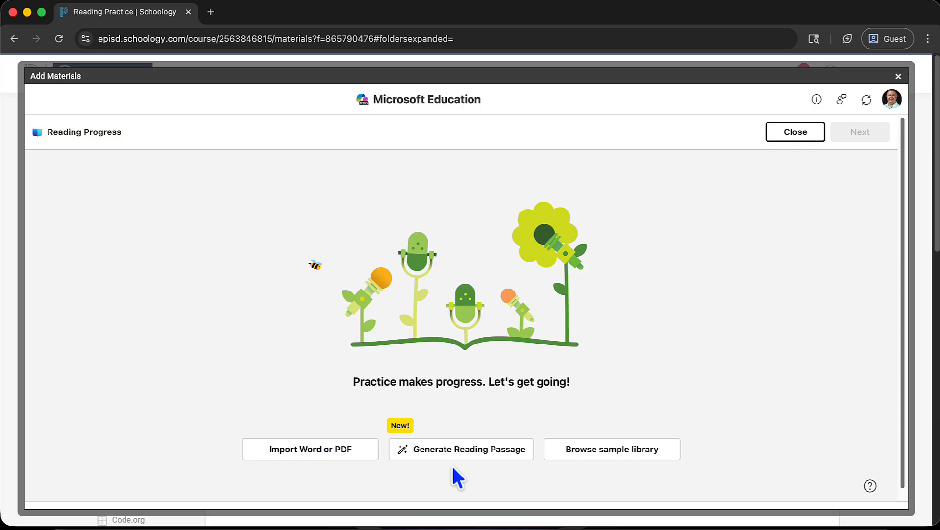
Step: Look through the reading passages and grade levels in the sample library, and close it
{"action": "left_click", "coordinate": [593, 451]}
{"action": "scroll", "coordinate": [421, 324], "scroll_direction": "down", "scroll_amount": 10}
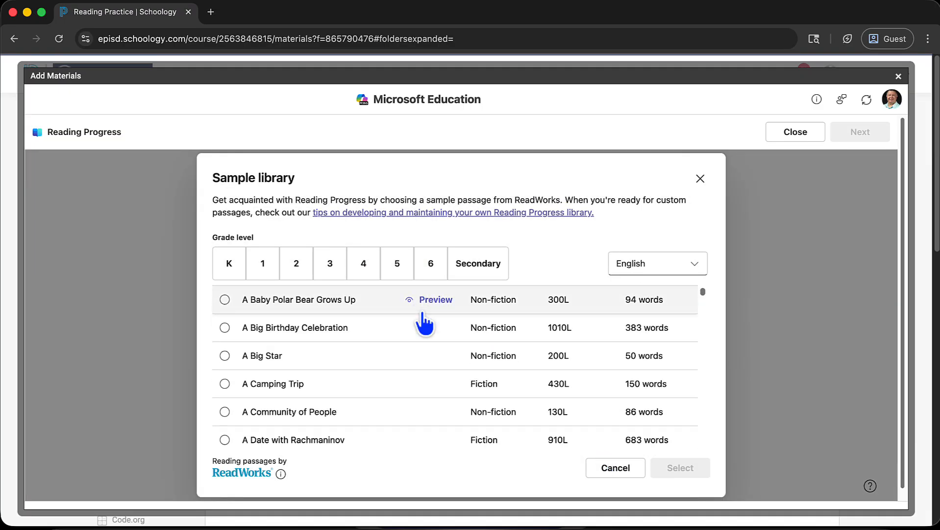
{"action": "scroll", "coordinate": [423, 323], "scroll_direction": "up", "scroll_amount": 10}
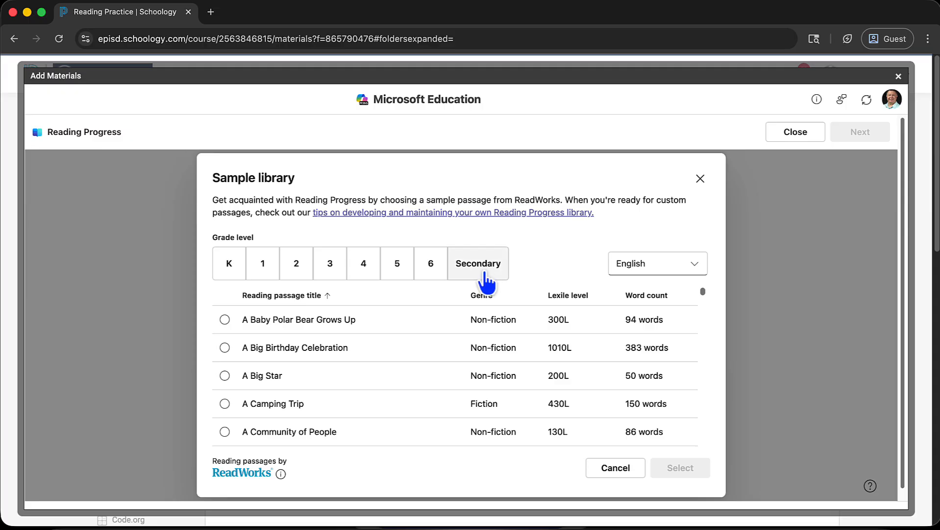
{"action": "left_click", "coordinate": [701, 179]}
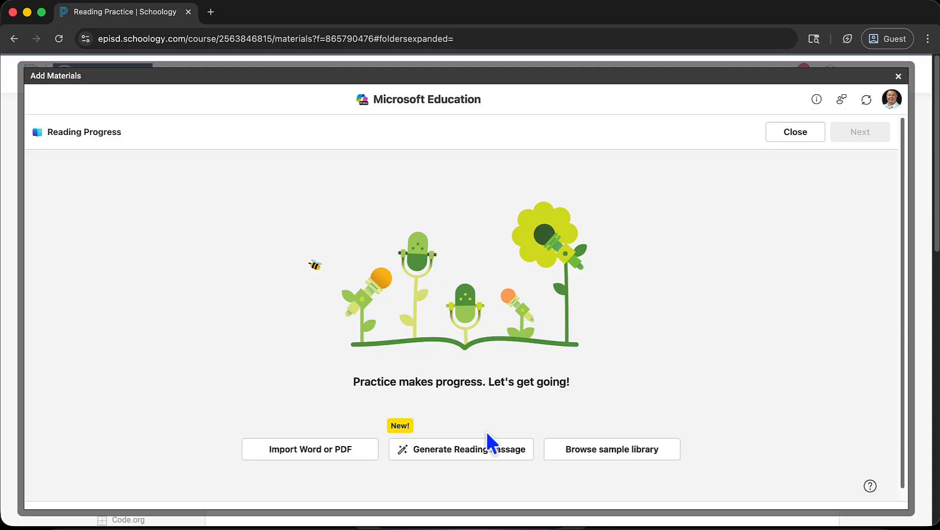
Step: Examine the custom passage generator's settings and language choices, and close it without generating a passage
{"action": "left_click", "coordinate": [452, 450]}
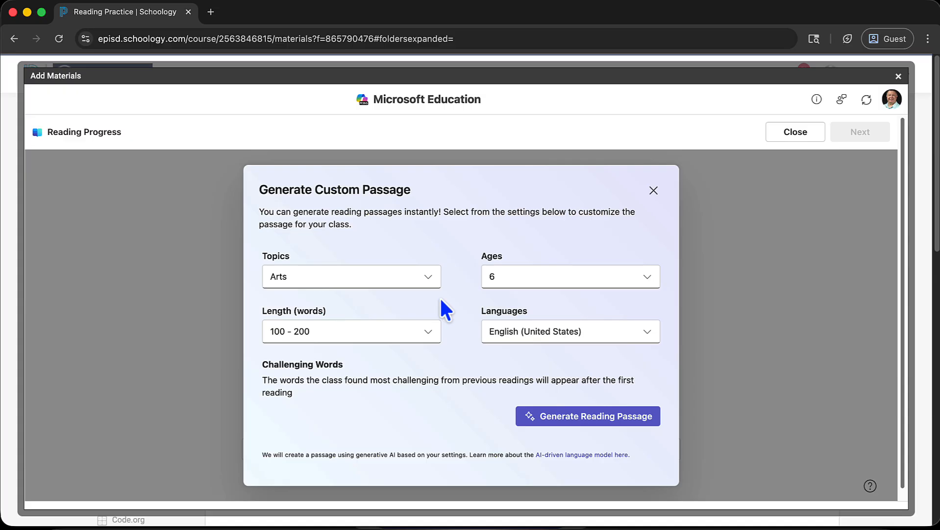
{"action": "left_click", "coordinate": [530, 334]}
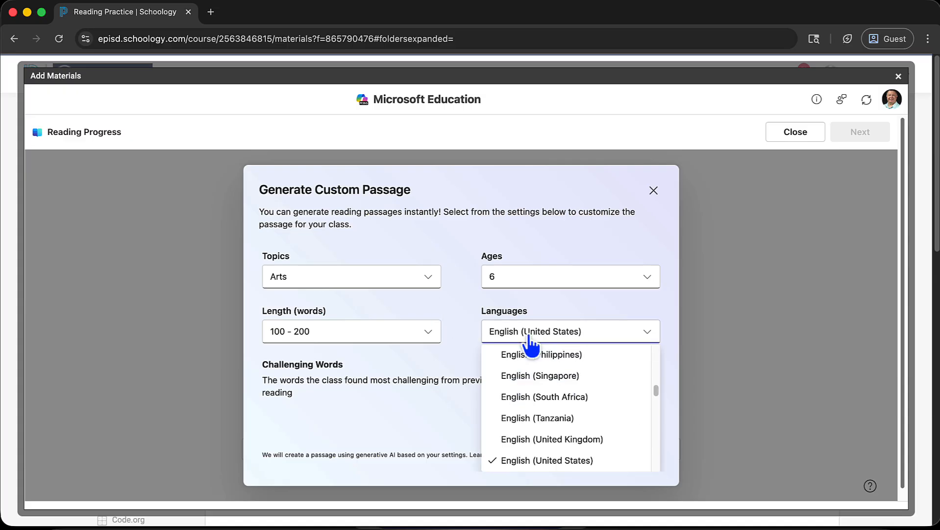
{"action": "left_click", "coordinate": [530, 337]}
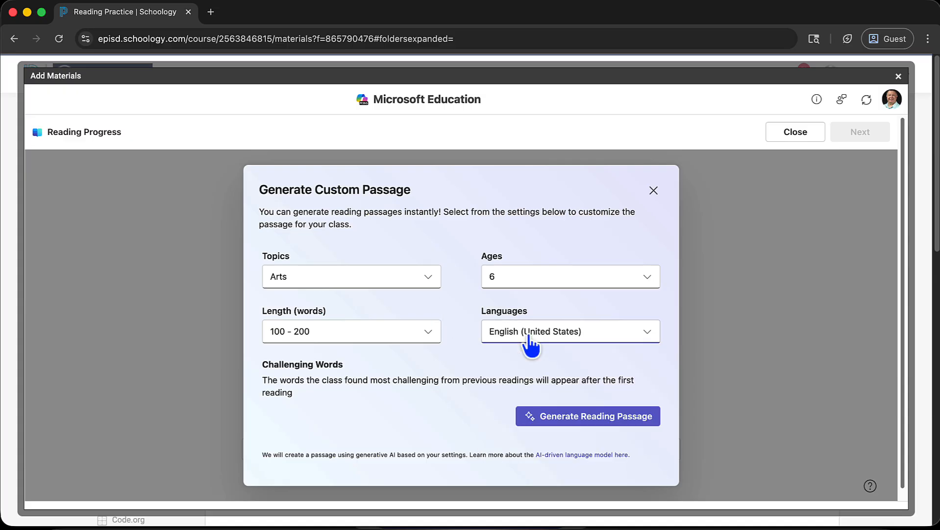
{"action": "left_click", "coordinate": [654, 190]}
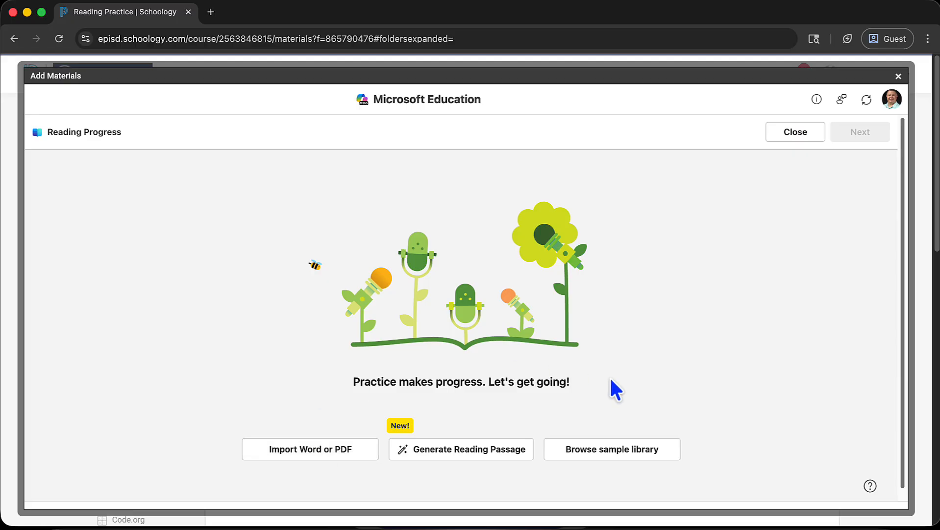
Step: Review the sample library's Spanish passages, switch the language back to English, and close the library
{"action": "left_click", "coordinate": [616, 448]}
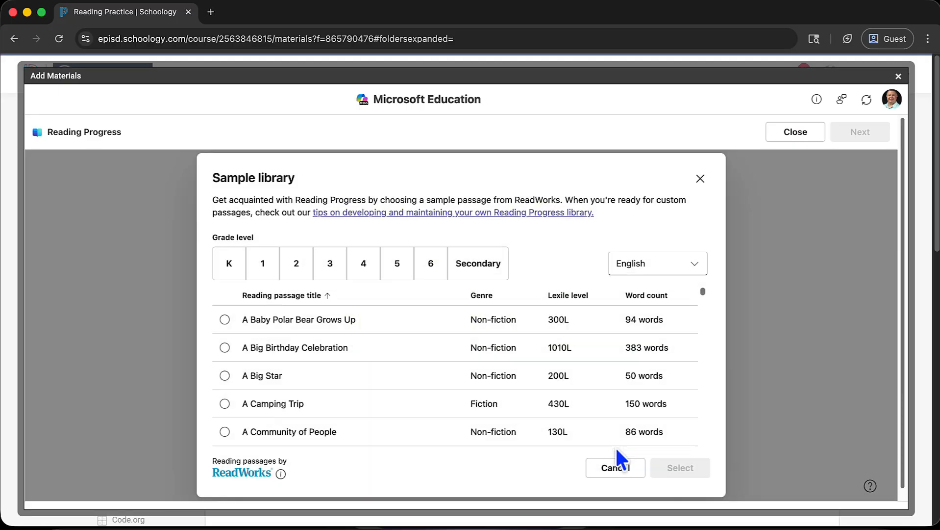
{"action": "left_click", "coordinate": [658, 269]}
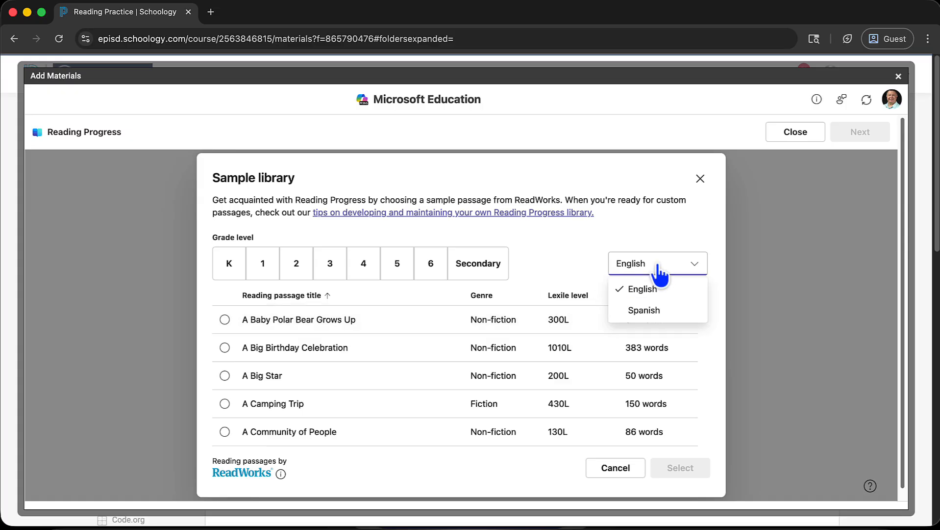
{"action": "left_click", "coordinate": [651, 310]}
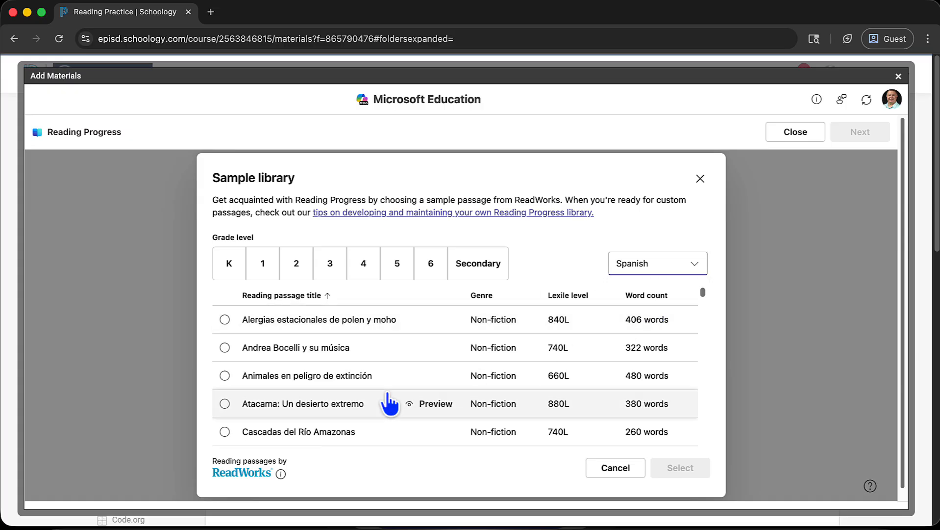
{"action": "scroll", "coordinate": [389, 404], "scroll_direction": "down", "scroll_amount": 3}
{"action": "scroll", "coordinate": [390, 403], "scroll_direction": "up", "scroll_amount": 3}
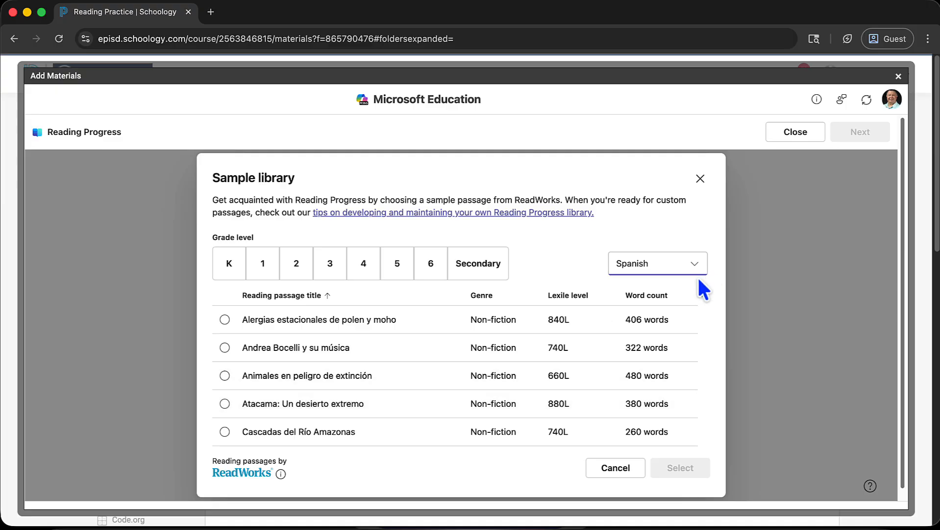
{"action": "left_click", "coordinate": [691, 264]}
{"action": "left_click", "coordinate": [655, 290]}
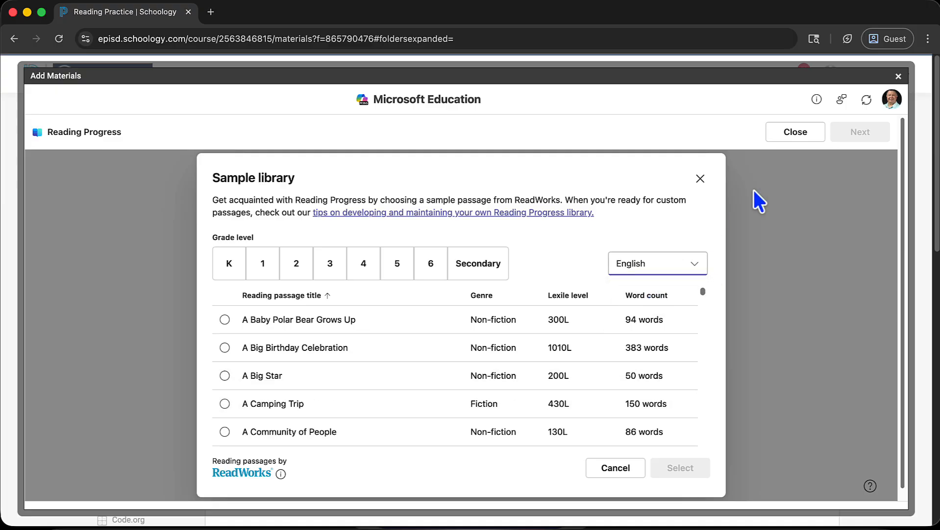
{"action": "left_click", "coordinate": [700, 179]}
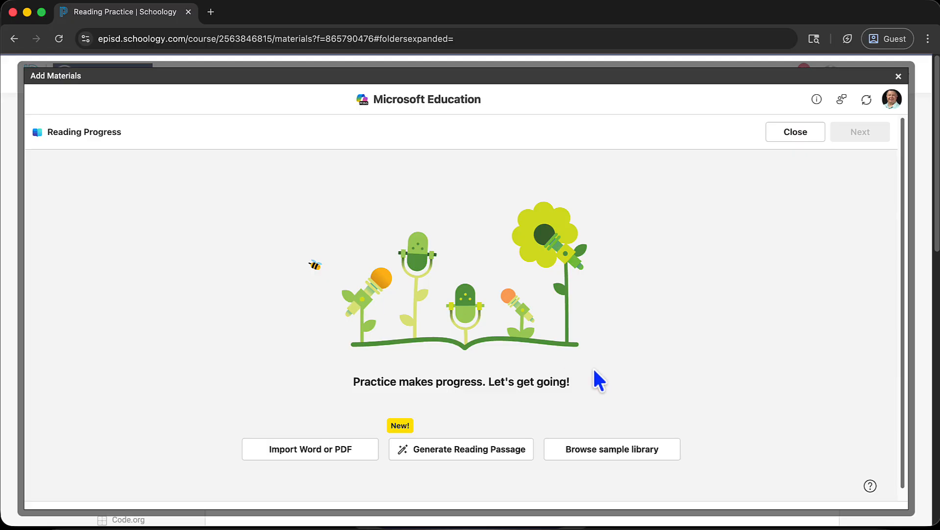
Step: Choose the grade 1 English passage "Chris Crosses the Street" from the sample library for the assignment
{"action": "left_click", "coordinate": [586, 453]}
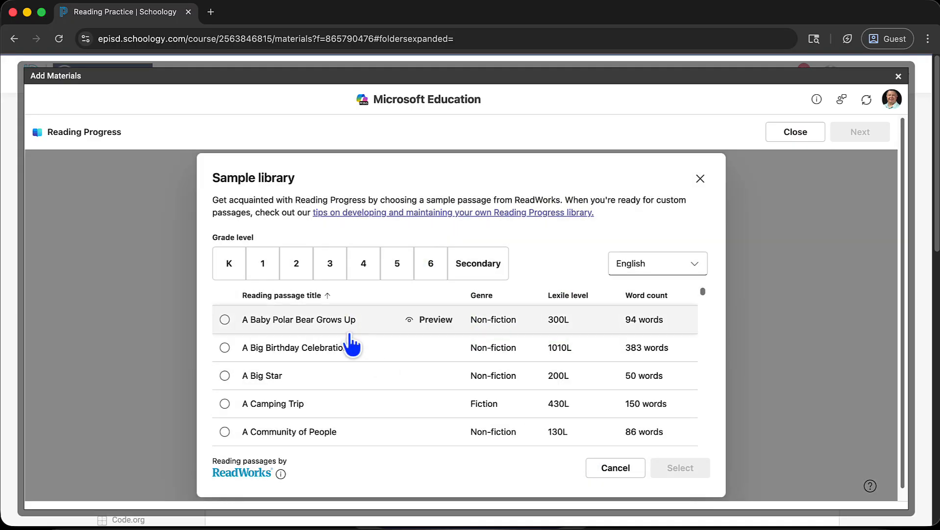
{"action": "left_click", "coordinate": [265, 274]}
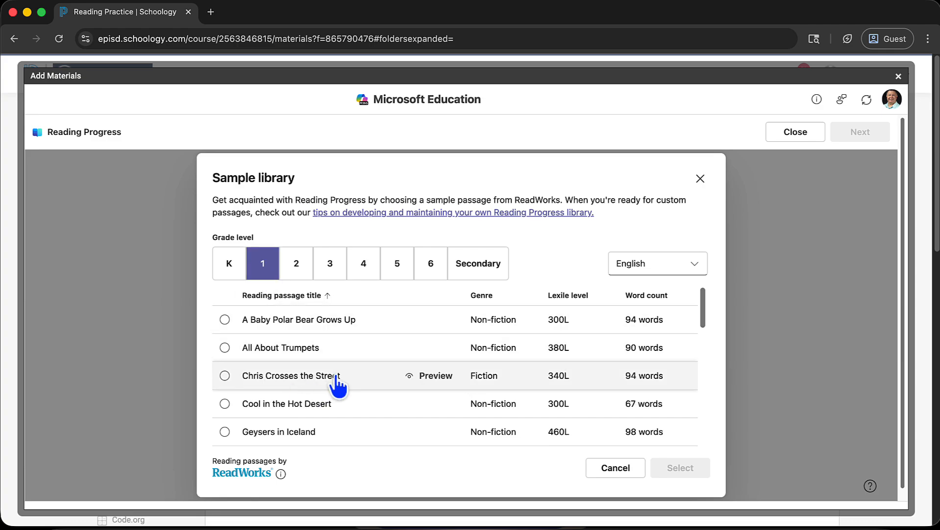
{"action": "left_click", "coordinate": [308, 376]}
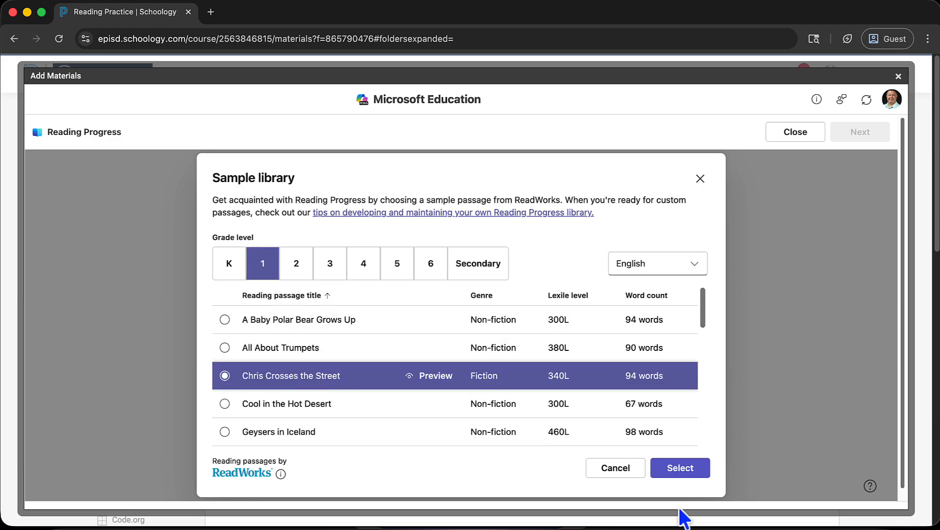
{"action": "left_click", "coordinate": [682, 468]}
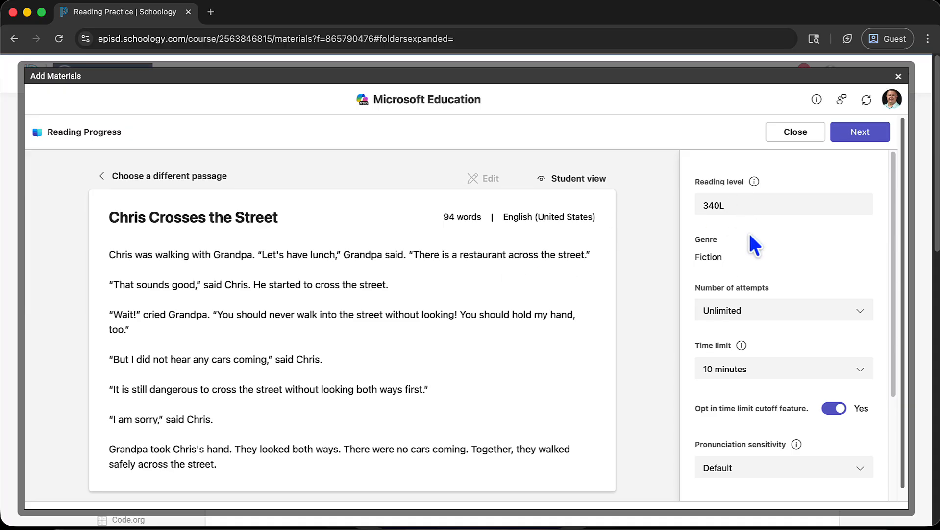
Step: Set the reading assignment's number of attempts to 3
{"action": "scroll", "coordinate": [750, 235], "scroll_direction": "down", "scroll_amount": 1}
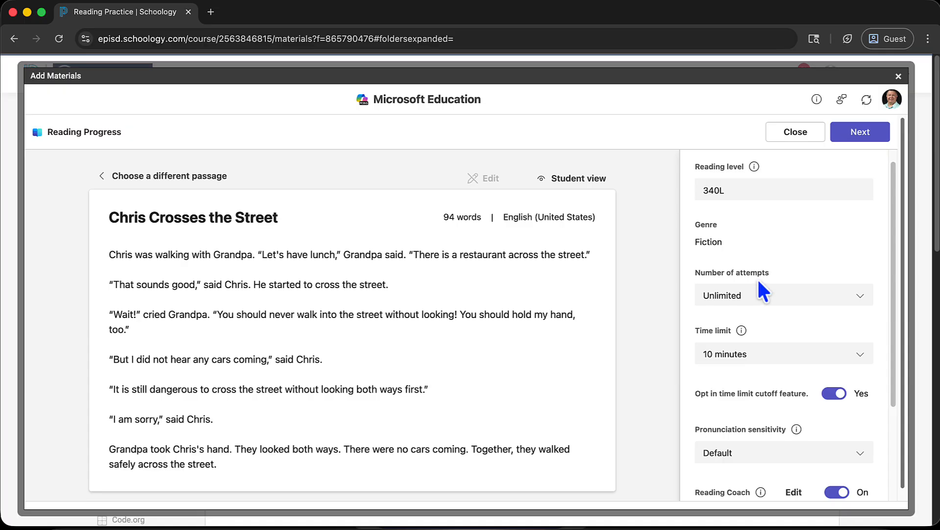
{"action": "left_click", "coordinate": [758, 305]}
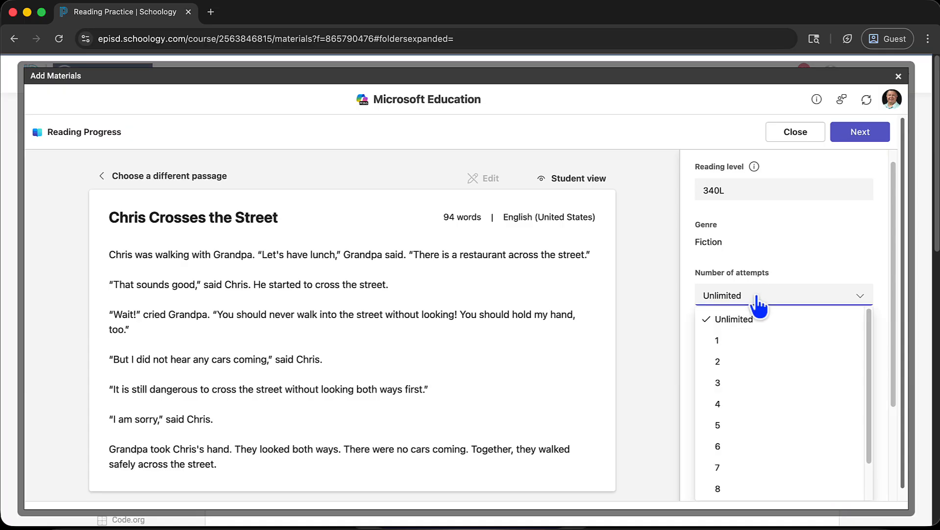
{"action": "left_click", "coordinate": [744, 385]}
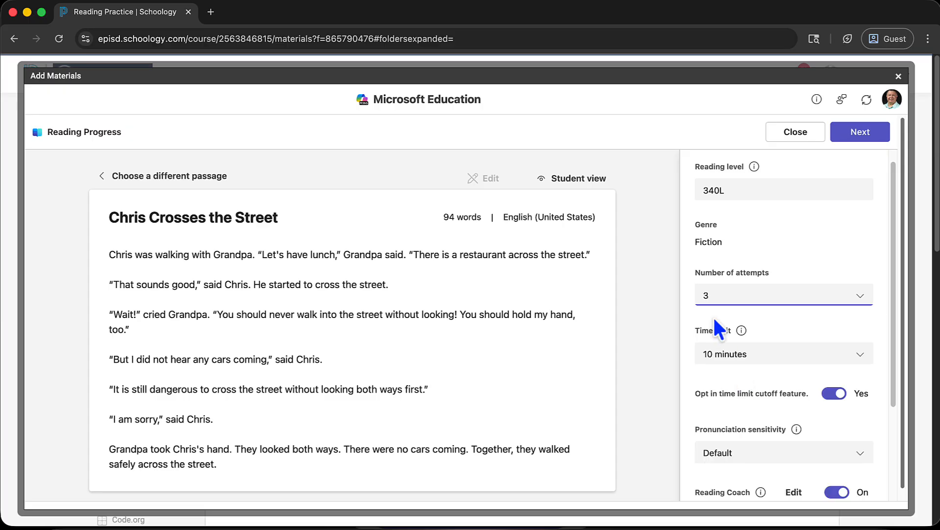
Step: Set the reading assignment's time limit to 1 minute
{"action": "left_click", "coordinate": [746, 362]}
{"action": "left_click", "coordinate": [746, 363]}
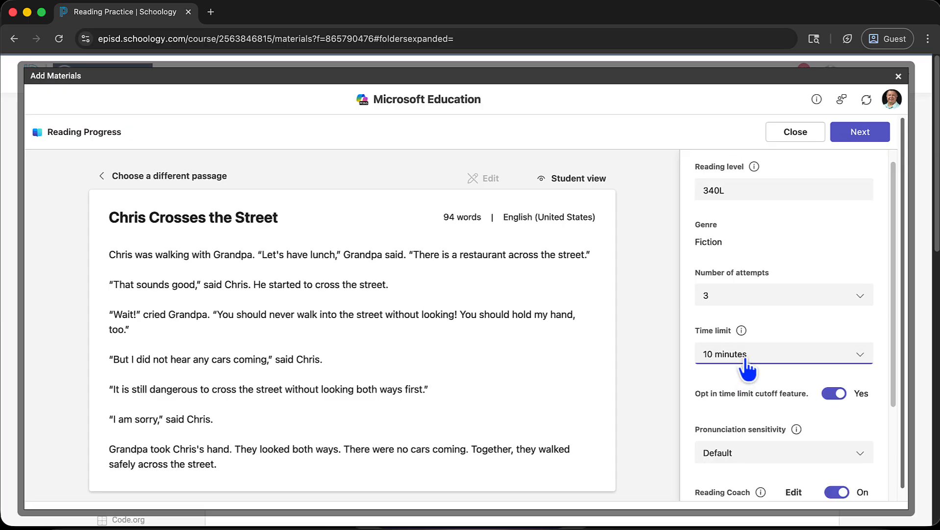
{"action": "scroll", "coordinate": [746, 366], "scroll_direction": "down", "scroll_amount": 3}
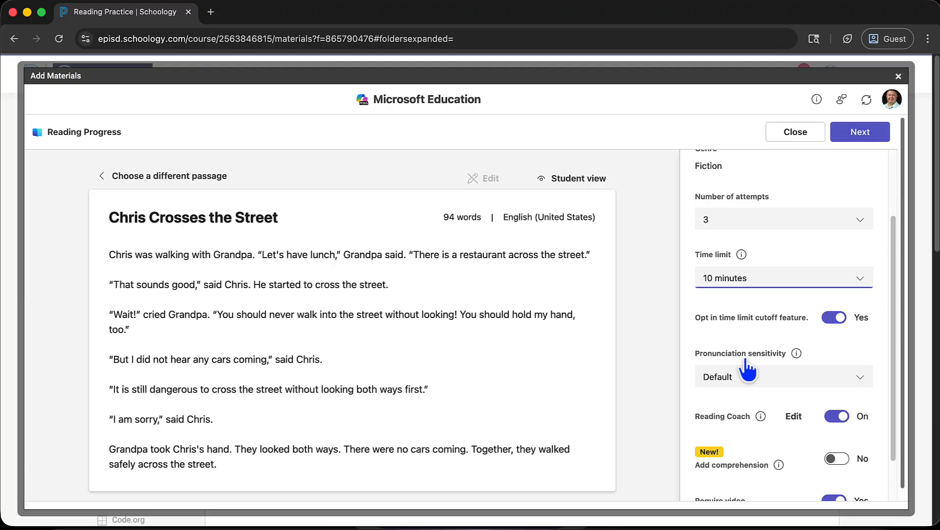
{"action": "scroll", "coordinate": [740, 314], "scroll_direction": "up", "scroll_amount": 2}
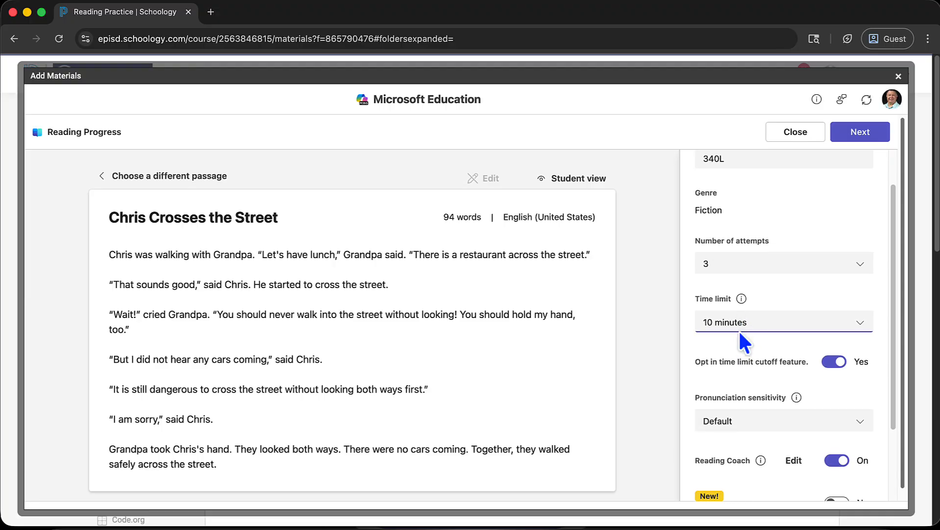
{"action": "left_click", "coordinate": [742, 326]}
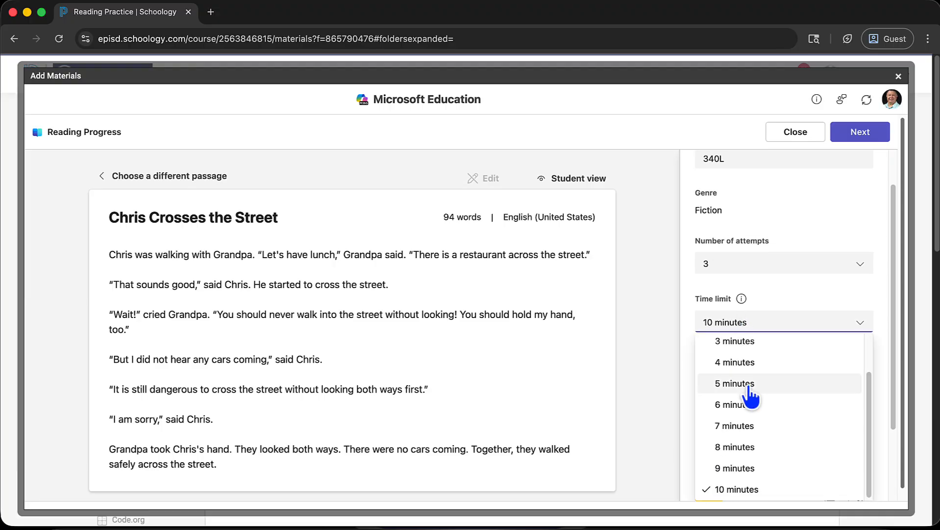
{"action": "scroll", "coordinate": [749, 387], "scroll_direction": "up", "scroll_amount": 2}
{"action": "left_click", "coordinate": [738, 349]}
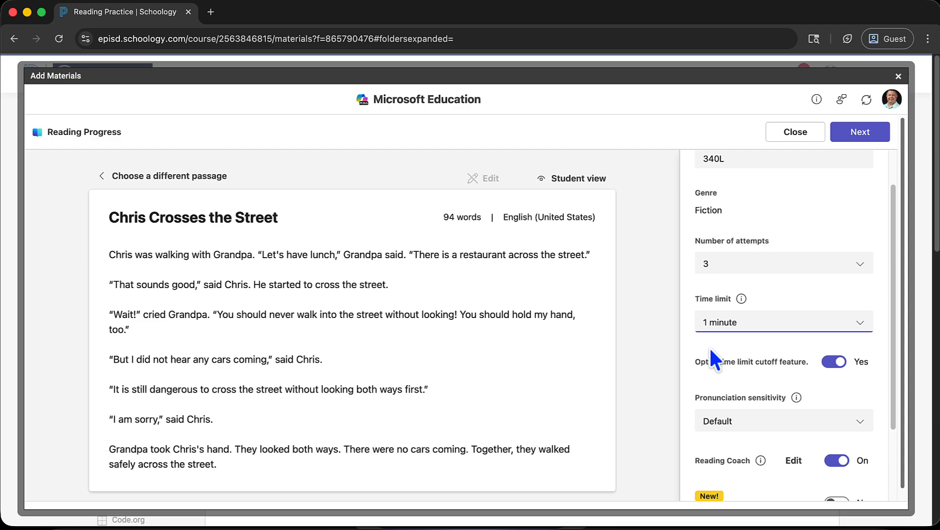
Step: Review the pronunciation sensitivity choices and leave the setting at Default
{"action": "scroll", "coordinate": [715, 360], "scroll_direction": "down", "scroll_amount": 1}
{"action": "scroll", "coordinate": [710, 346], "scroll_direction": "down", "scroll_amount": 3}
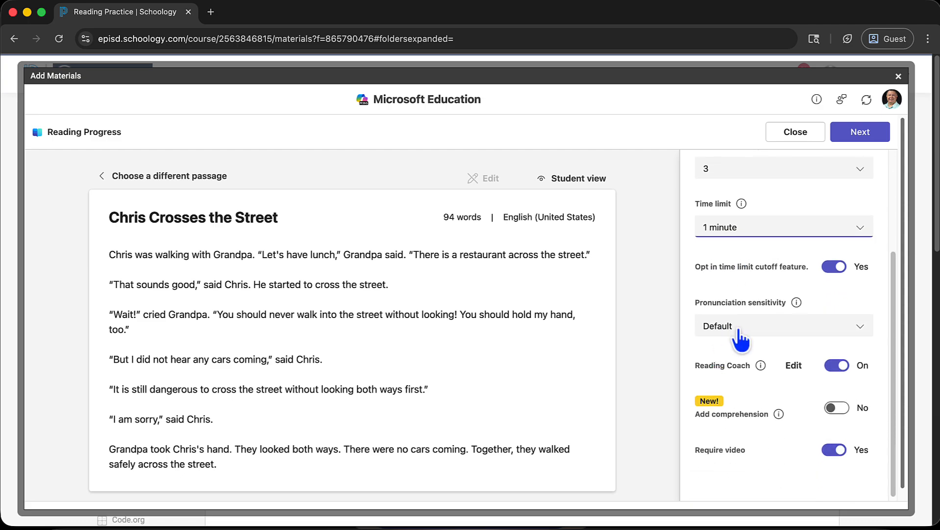
{"action": "left_click", "coordinate": [741, 331]}
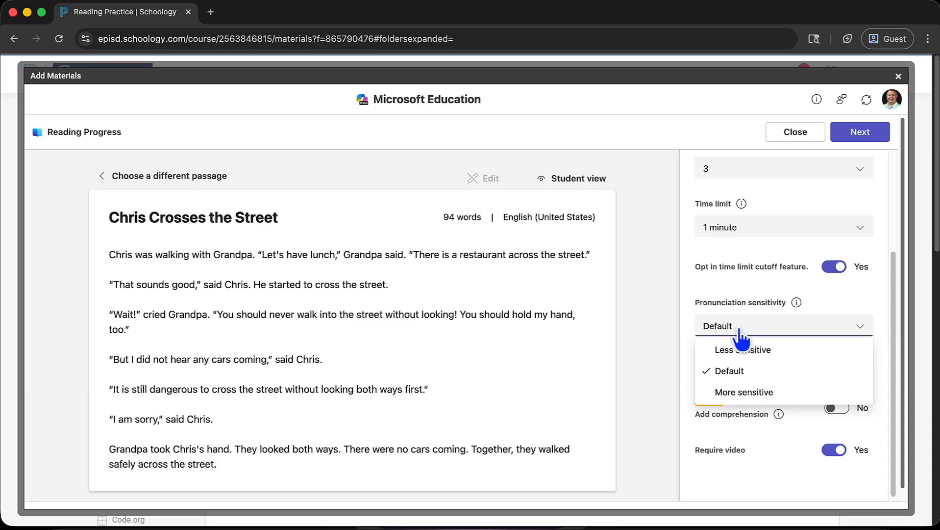
{"action": "left_click", "coordinate": [763, 337]}
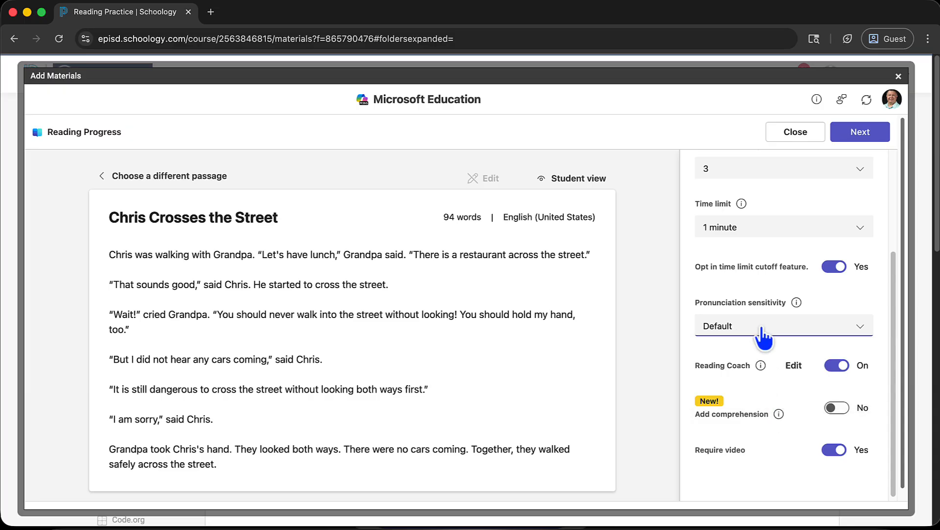
Step: Turn on comprehension for the passage, generate 3 questions with AI, and review them
{"action": "left_click", "coordinate": [836, 408]}
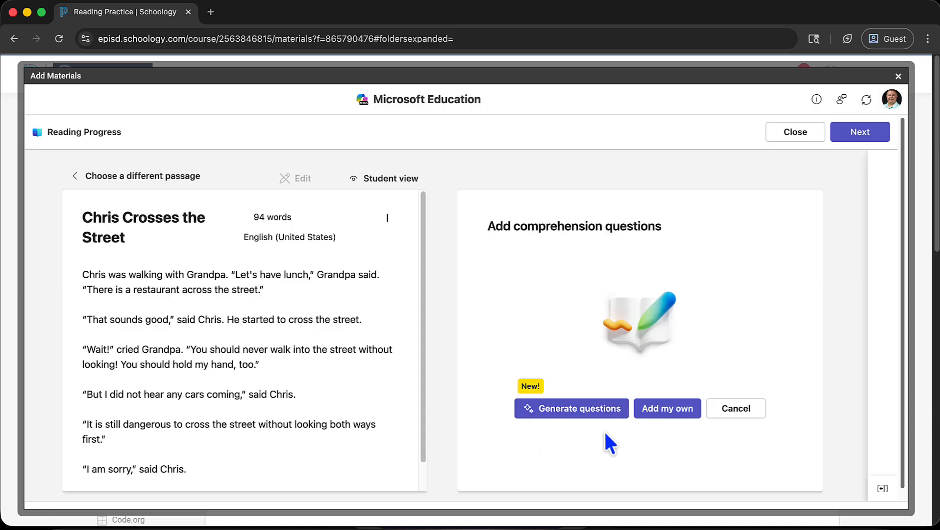
{"action": "left_click", "coordinate": [589, 415]}
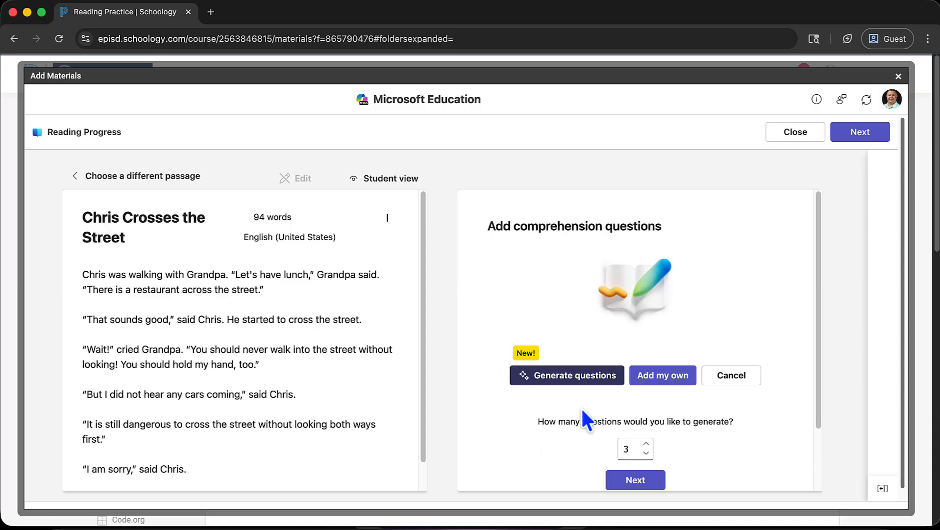
{"action": "left_click", "coordinate": [633, 479]}
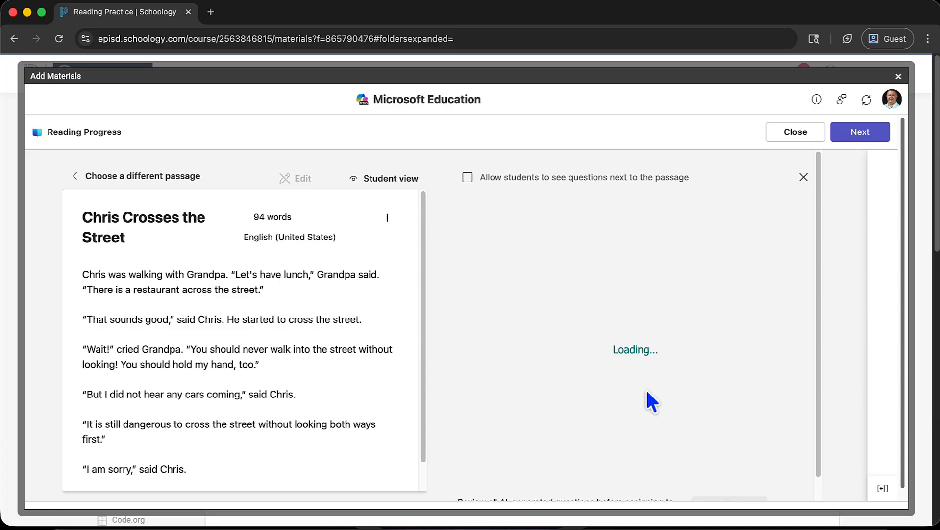
{"action": "scroll", "coordinate": [642, 338], "scroll_direction": "down", "scroll_amount": 5}
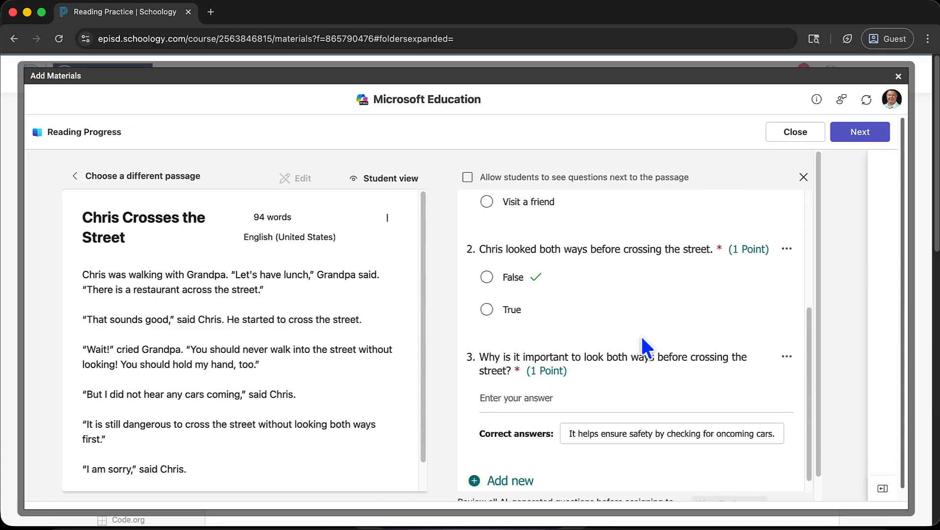
{"action": "left_click", "coordinate": [886, 490]}
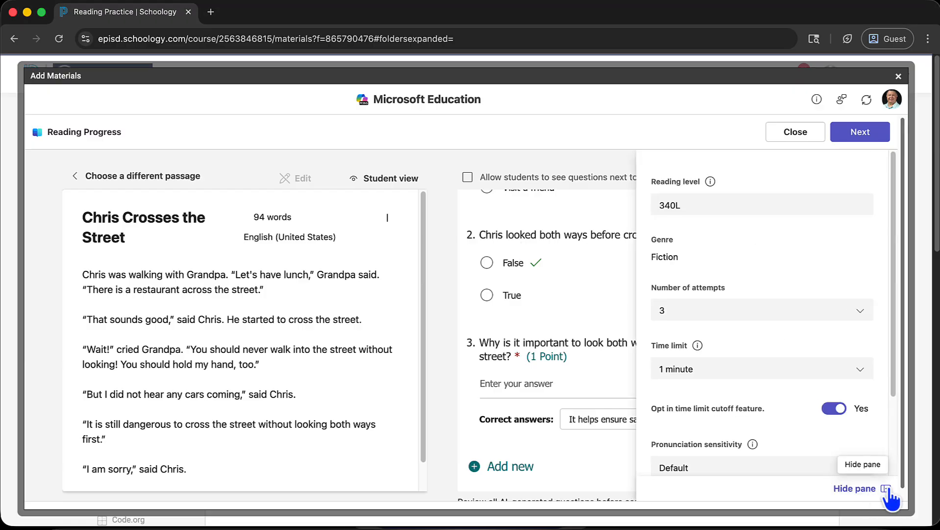
{"action": "left_click", "coordinate": [887, 490]}
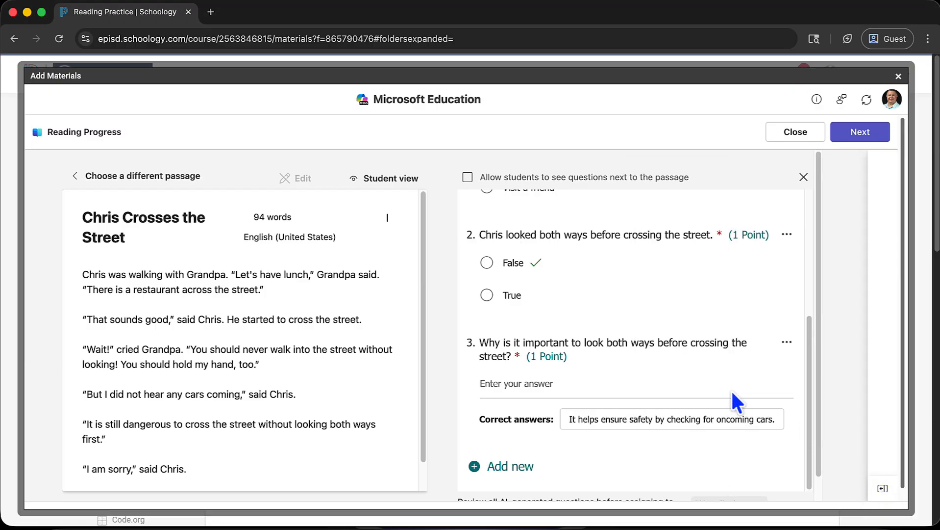
{"action": "scroll", "coordinate": [731, 390], "scroll_direction": "down", "scroll_amount": 1}
Step: Switch the video requirement off and back on in the passage settings, and continue to the assignment details
{"action": "left_click", "coordinate": [885, 490]}
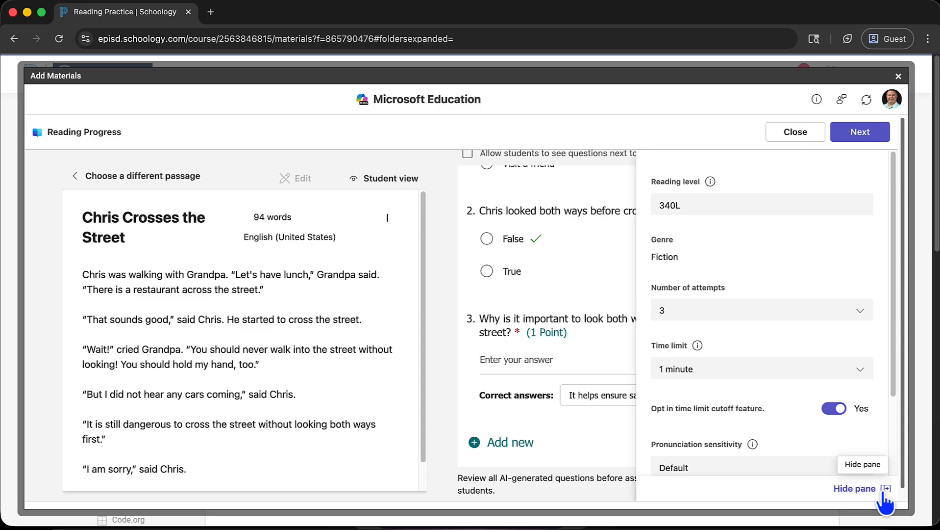
{"action": "scroll", "coordinate": [783, 440], "scroll_direction": "down", "scroll_amount": 5}
{"action": "scroll", "coordinate": [782, 438], "scroll_direction": "down", "scroll_amount": 1}
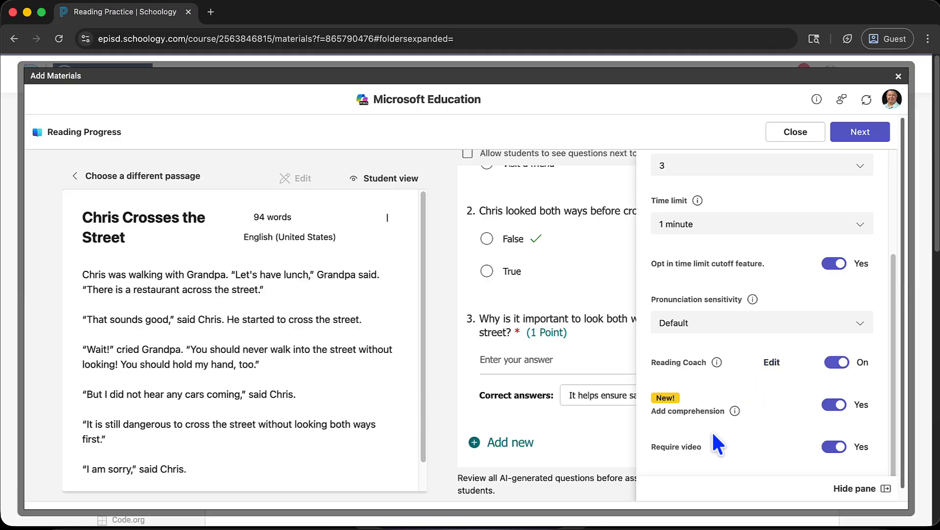
{"action": "left_click", "coordinate": [830, 449]}
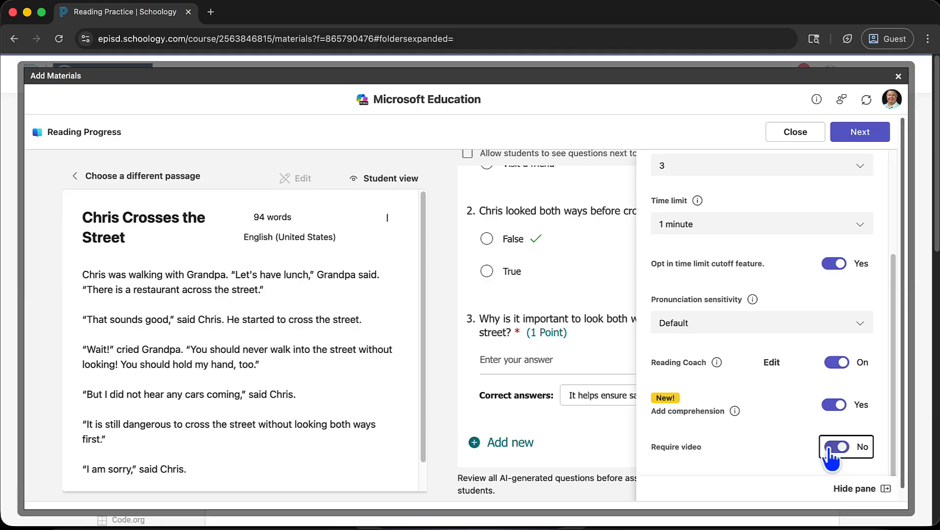
{"action": "left_click", "coordinate": [830, 449]}
{"action": "left_click", "coordinate": [850, 131]}
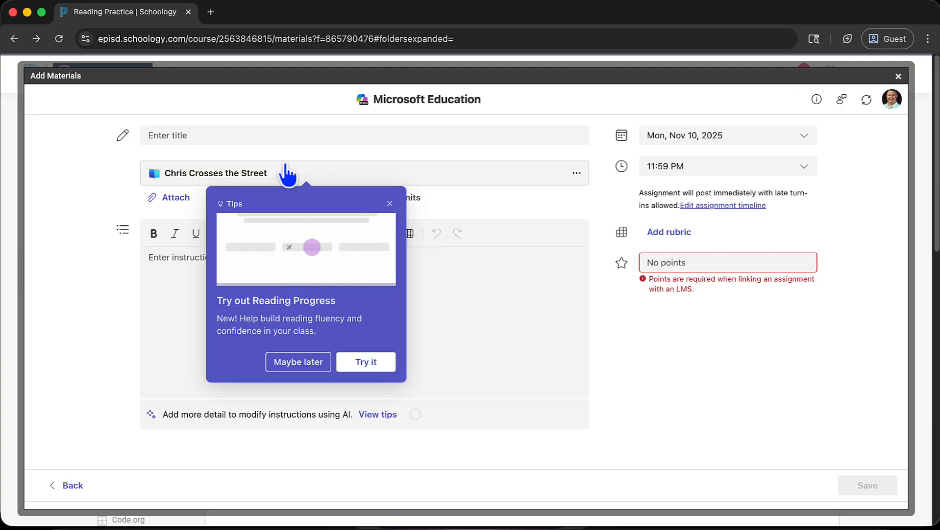
Step: Title the assignment "Reading Practice Week 12" and set its due date to Friday, November 14, 2025
{"action": "left_click", "coordinate": [271, 135]}
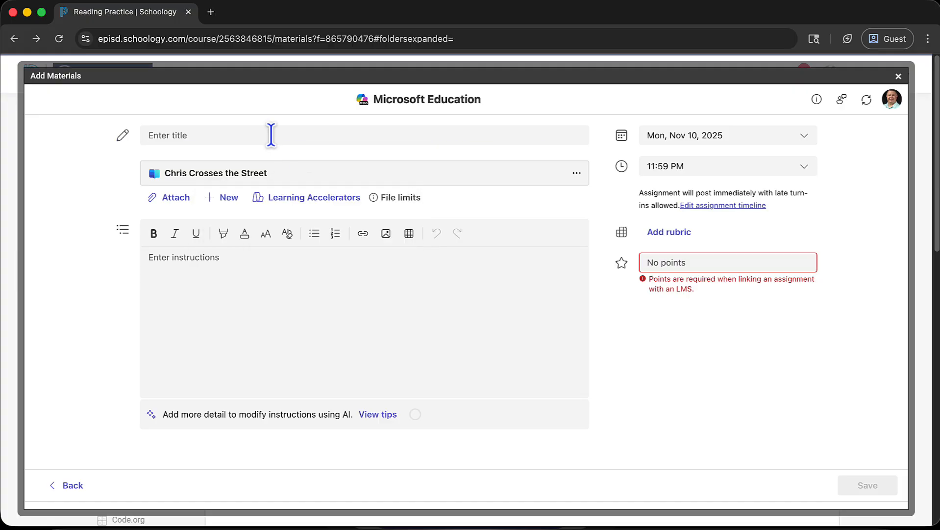
{"action": "left_click", "coordinate": [271, 135]}
{"action": "type", "text": "Reading "}
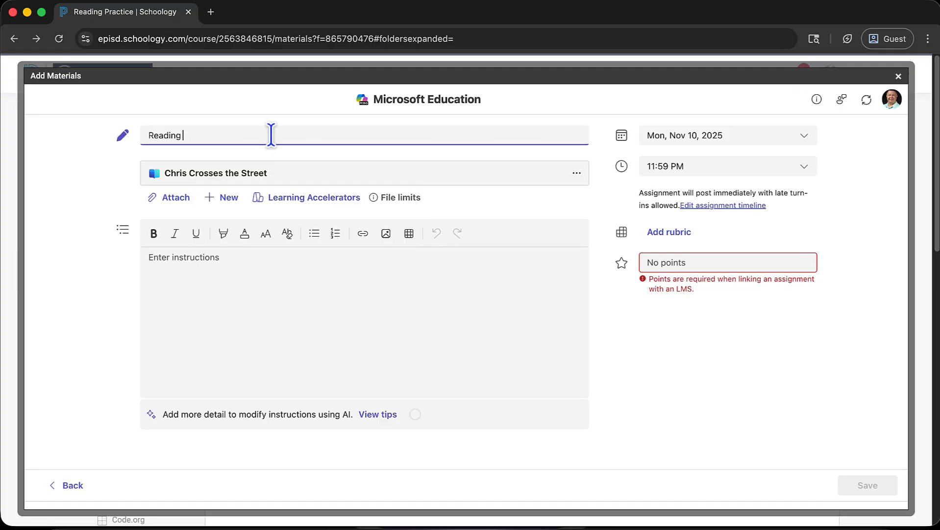
{"action": "type", "text": "Practice Week 12"}
{"action": "left_click", "coordinate": [732, 136]}
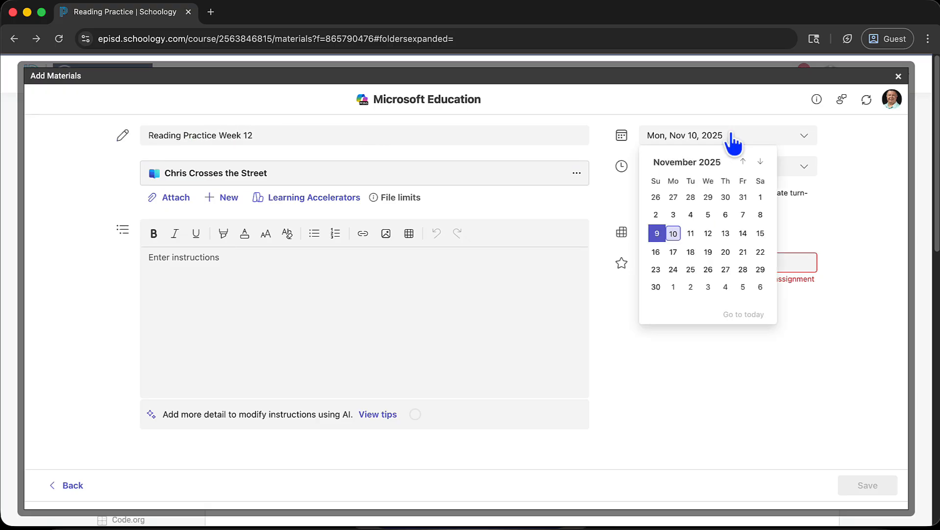
{"action": "left_click", "coordinate": [743, 235]}
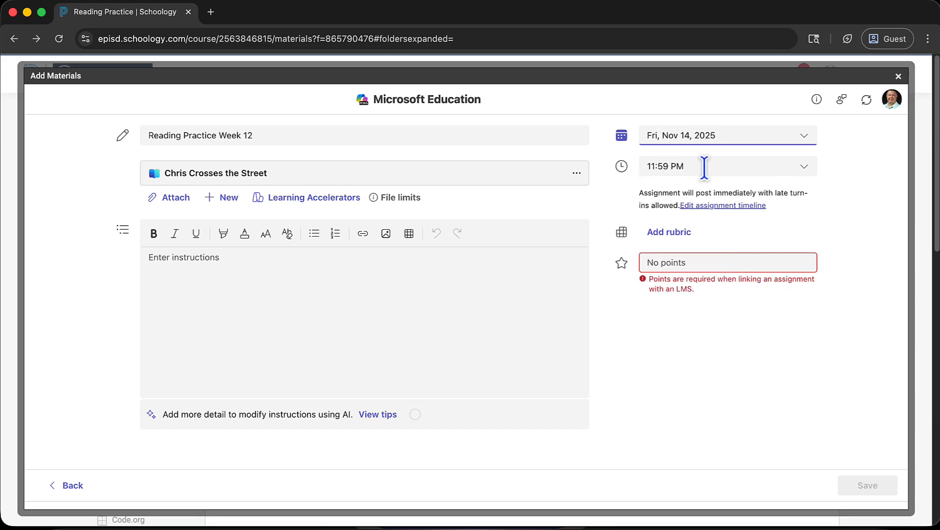
Step: Make the assignment worth 100 points and save it to the course folder without adding instructions
{"action": "left_click", "coordinate": [701, 263]}
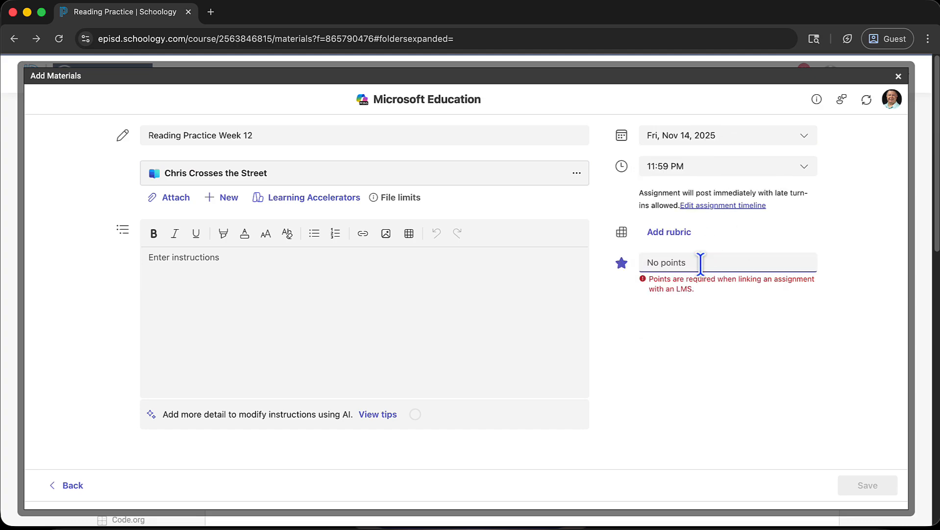
{"action": "type", "text": "100"}
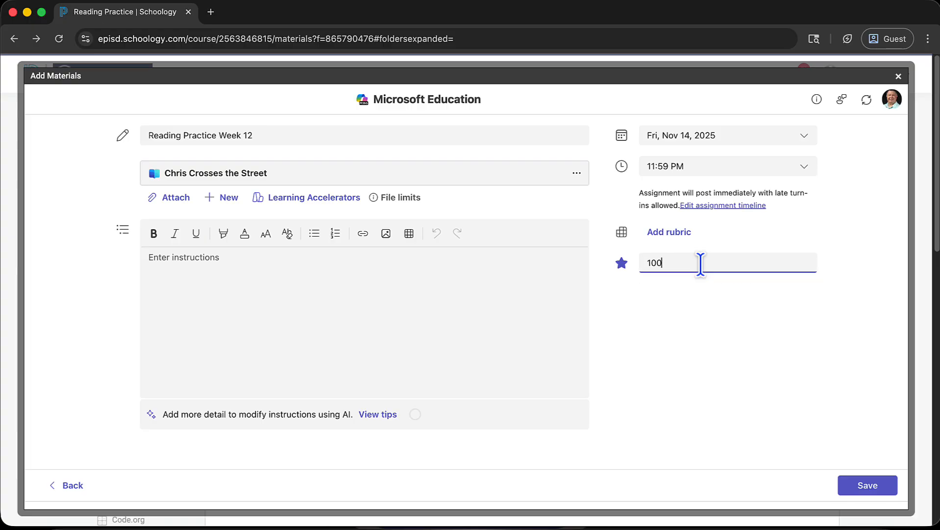
{"action": "left_click", "coordinate": [718, 323]}
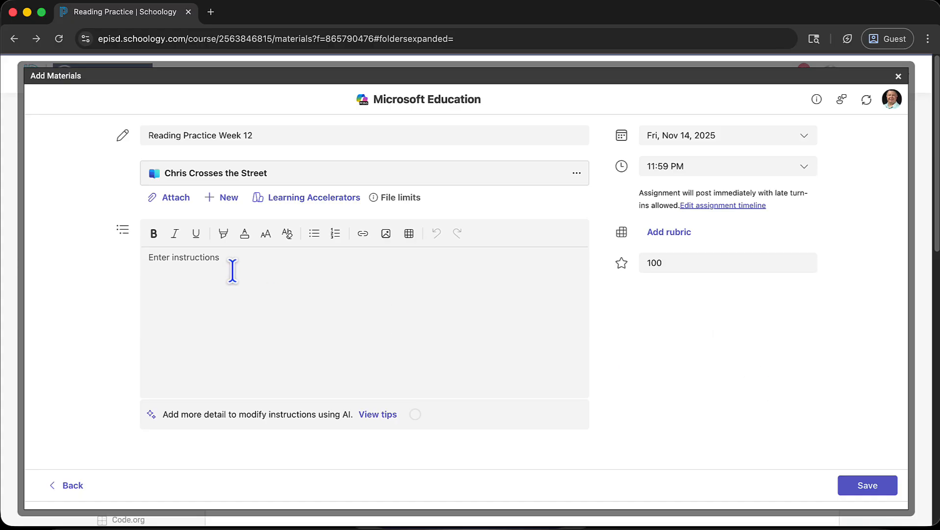
{"action": "left_click", "coordinate": [227, 288]}
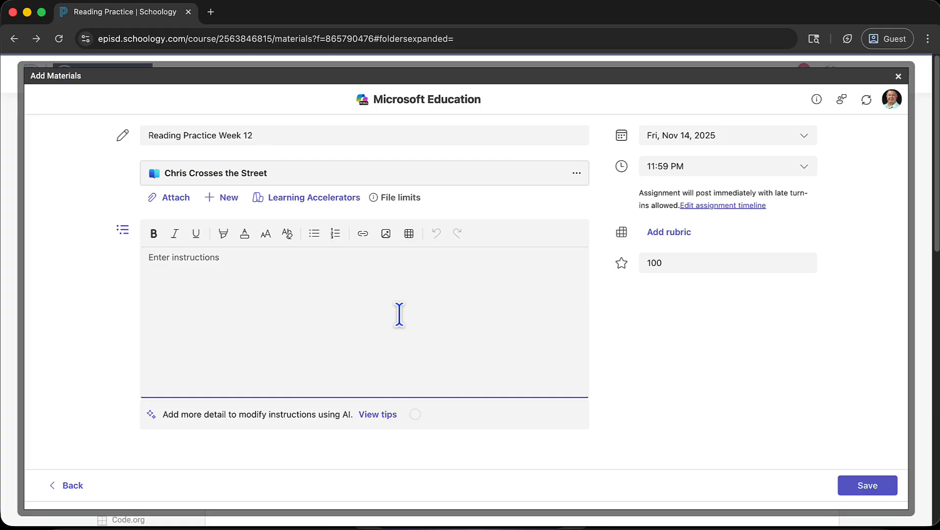
{"action": "left_click", "coordinate": [865, 492]}
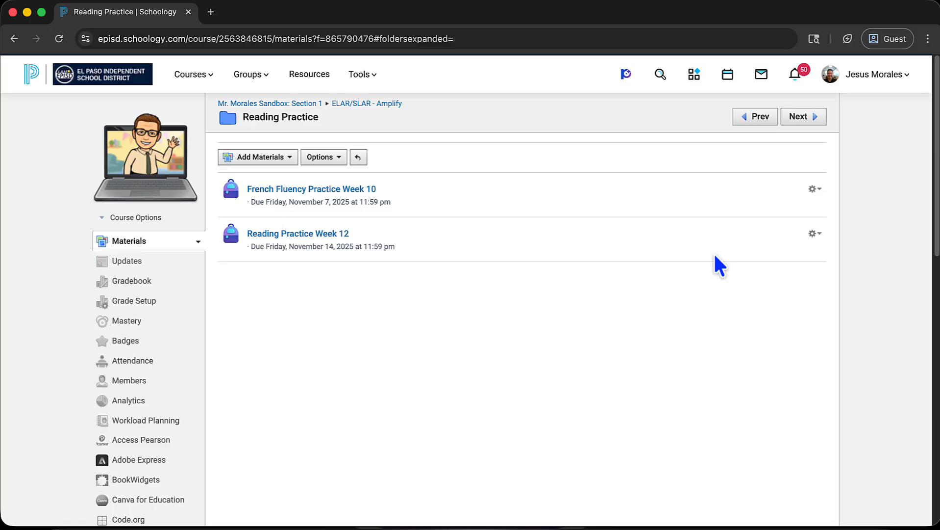
Step: Open the Reading Practice Week 12 assignment for editing and review its grading, points and due date settings
{"action": "left_click", "coordinate": [814, 236]}
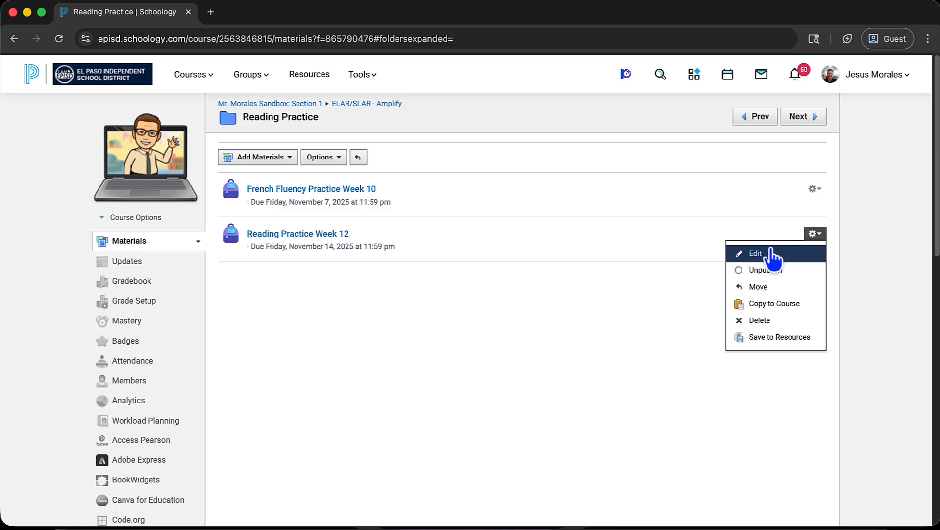
{"action": "left_click", "coordinate": [772, 252]}
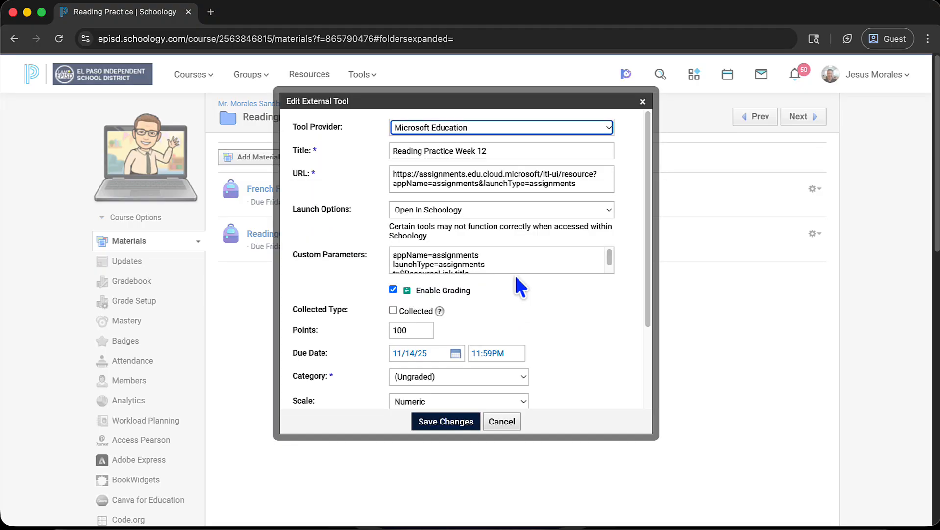
{"action": "left_click", "coordinate": [485, 303]}
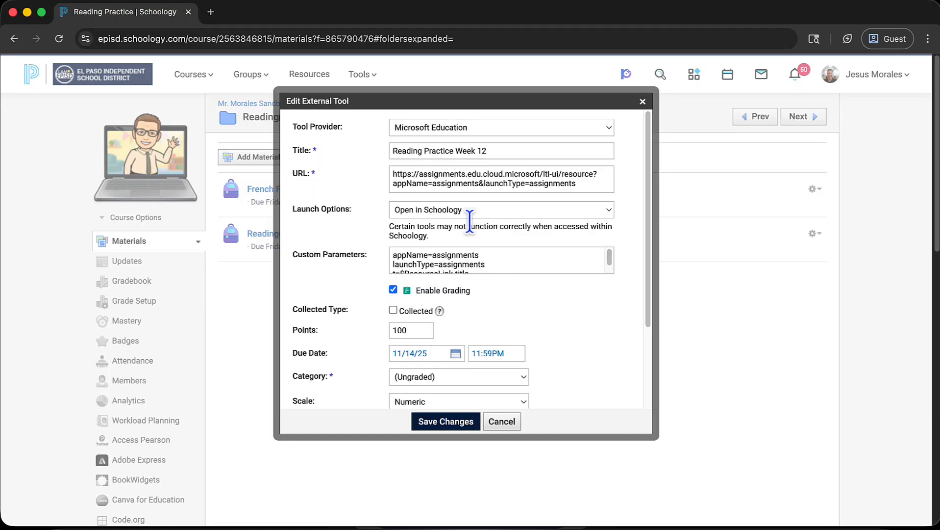
{"action": "scroll", "coordinate": [488, 293], "scroll_direction": "down", "scroll_amount": 2}
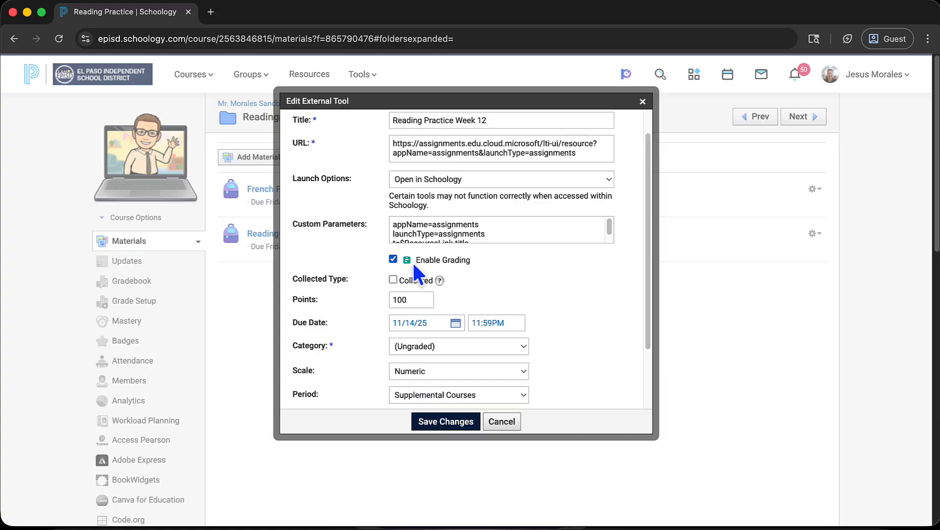
{"action": "scroll", "coordinate": [479, 279], "scroll_direction": "down", "scroll_amount": 2}
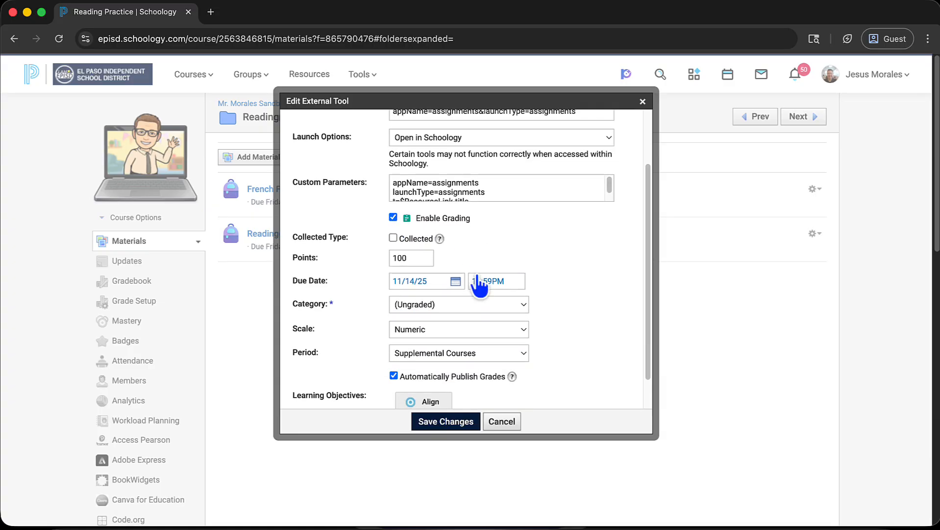
Step: Create a new grading category named "Reading Practice Week 12" for the assignment and save the changes
{"action": "left_click", "coordinate": [478, 314]}
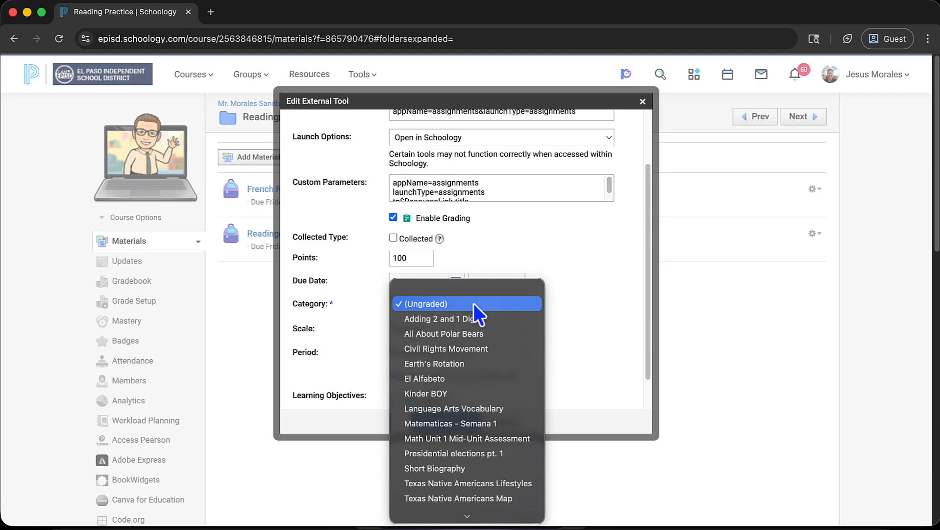
{"action": "scroll", "coordinate": [478, 314], "scroll_direction": "down", "scroll_amount": 5}
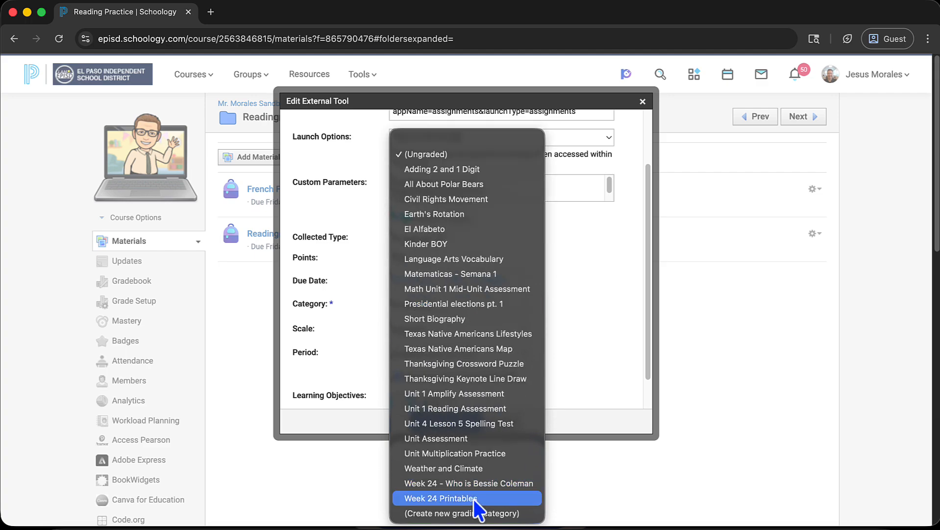
{"action": "left_click", "coordinate": [469, 512]}
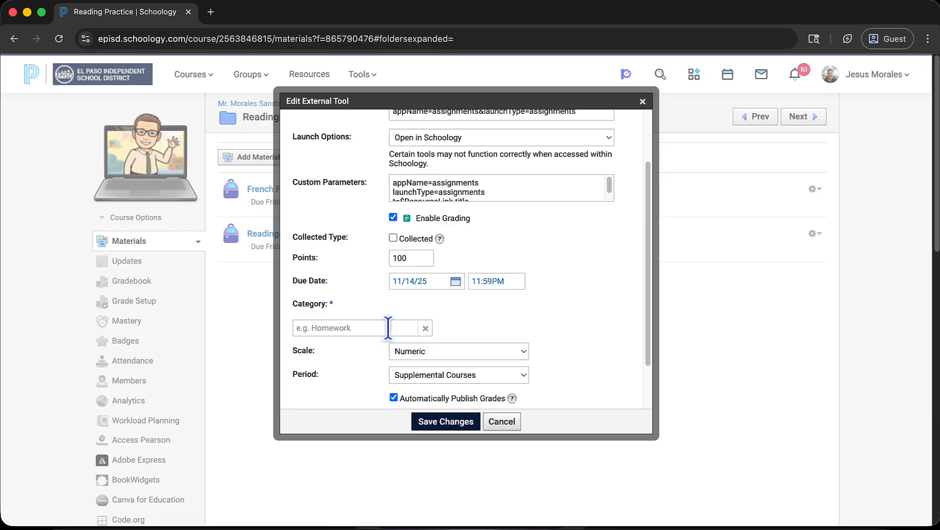
{"action": "left_click", "coordinate": [388, 328]}
{"action": "type", "text": "Reading Prqc"}
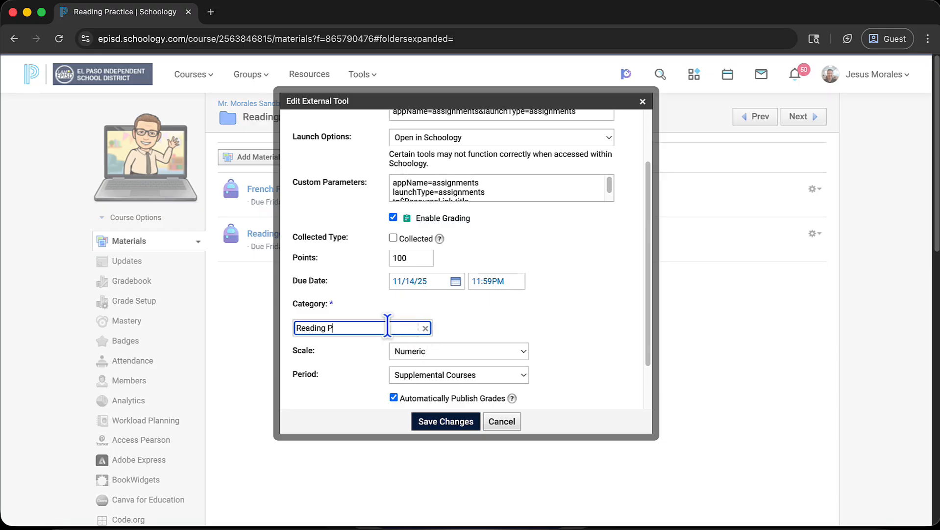
{"action": "key", "text": "BackSpace"}
{"action": "key", "text": "BackSpace"}
{"action": "type", "text": "actice Week 12"}
{"action": "left_click", "coordinate": [584, 312]}
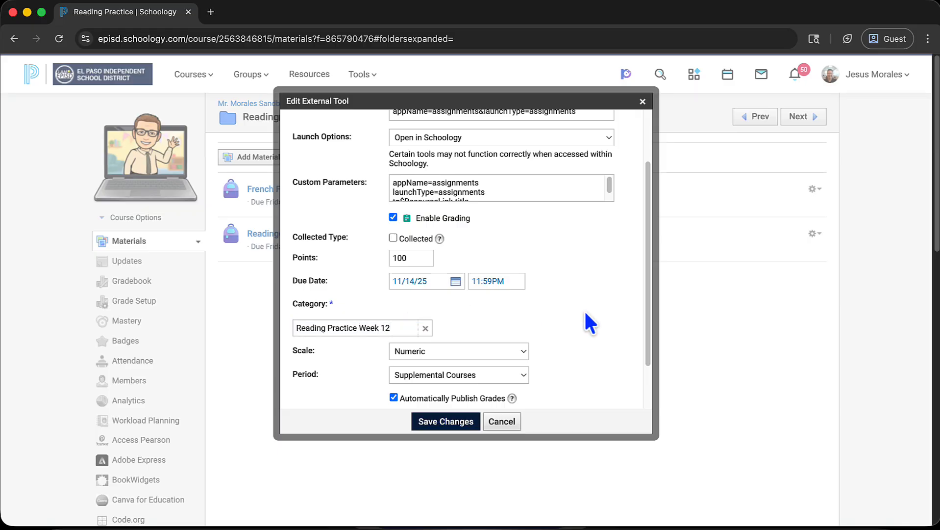
{"action": "left_click", "coordinate": [455, 421]}
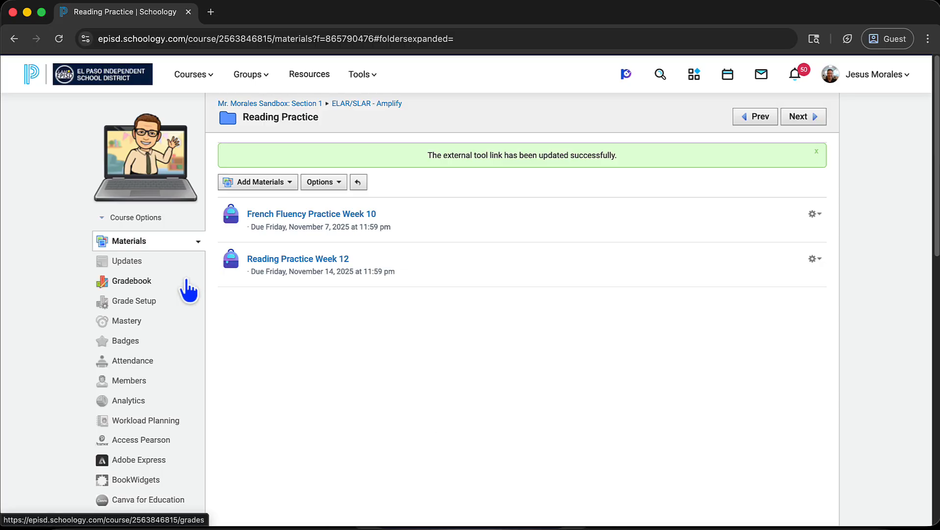
Step: Open the course gradebook and check the title, category and due date details of the Reading Practice Week 12 column
{"action": "left_click", "coordinate": [134, 278]}
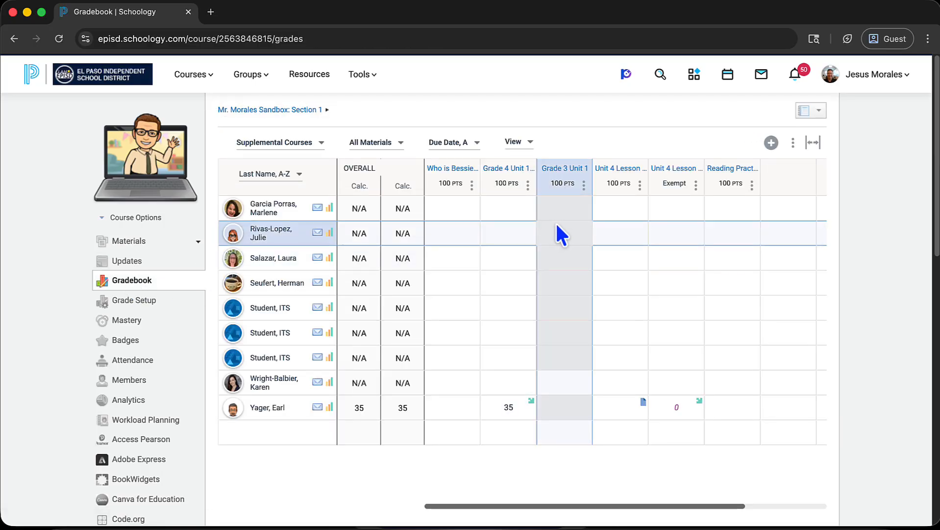
{"action": "mouse_move", "coordinate": [735, 185]}
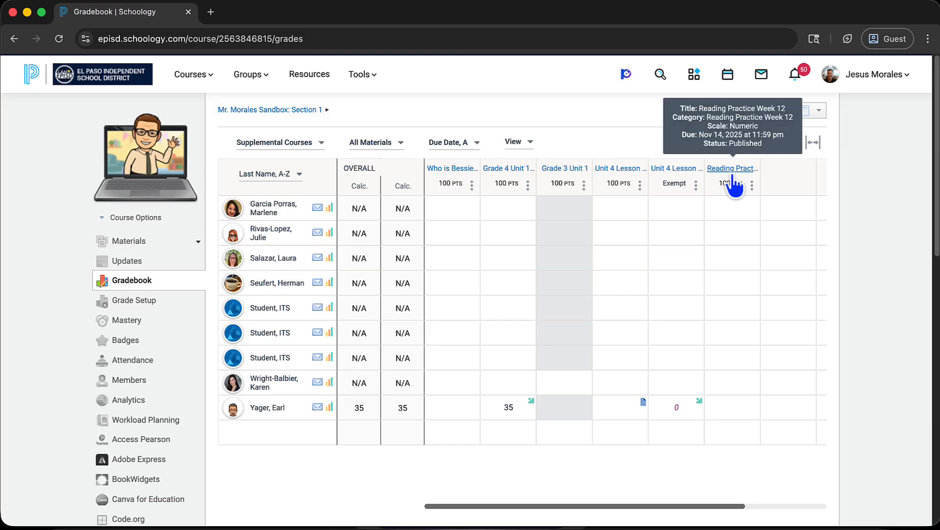
{"action": "left_click", "coordinate": [466, 232]}
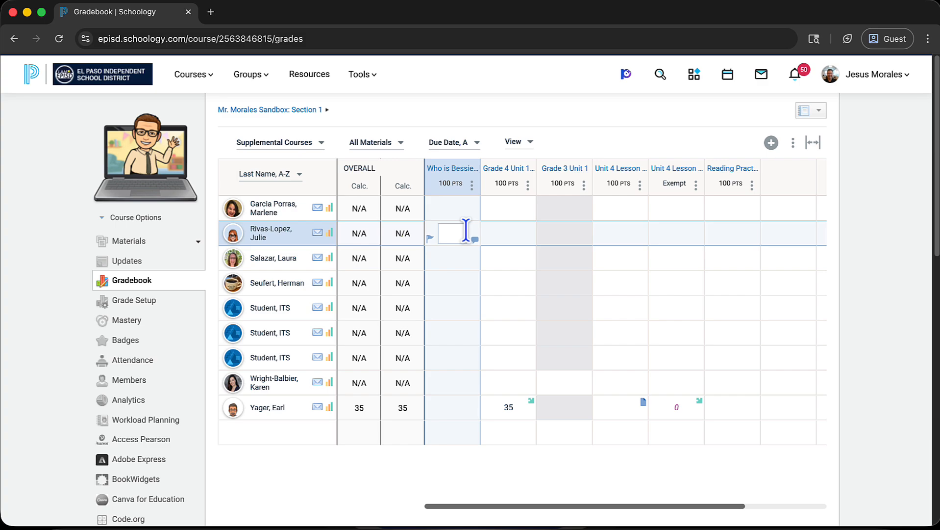
Step: Return to the course's main materials page, view the Microsoft Education options for adding material, and close them without creating anything
{"action": "left_click", "coordinate": [275, 109]}
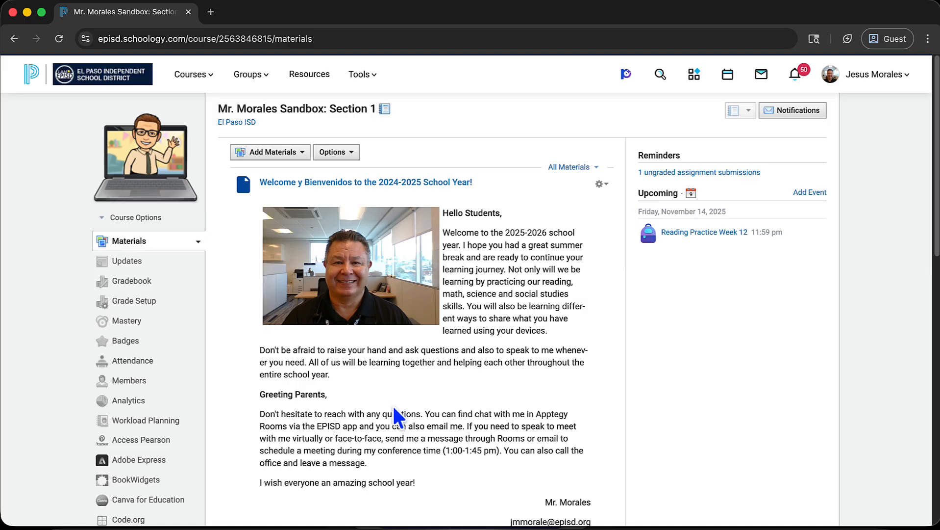
{"action": "left_click", "coordinate": [303, 157]}
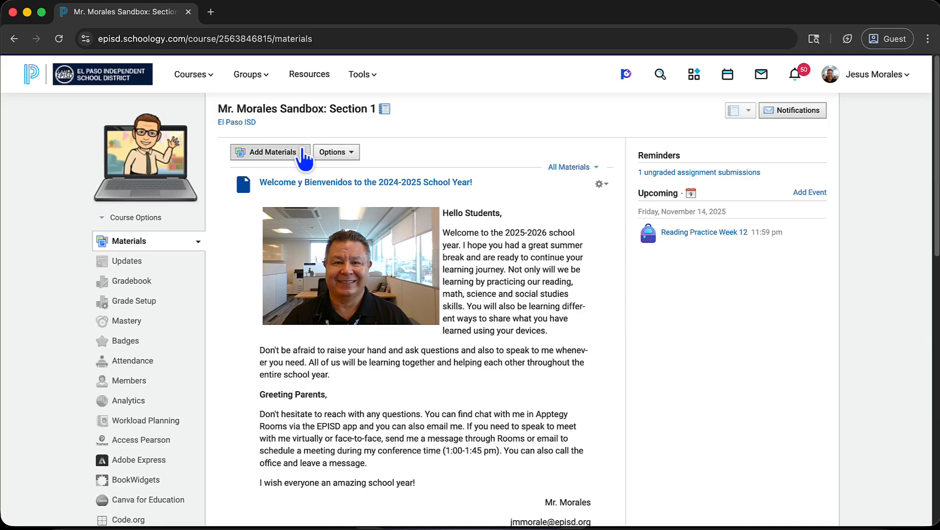
{"action": "scroll", "coordinate": [420, 243], "scroll_direction": "down", "scroll_amount": 3}
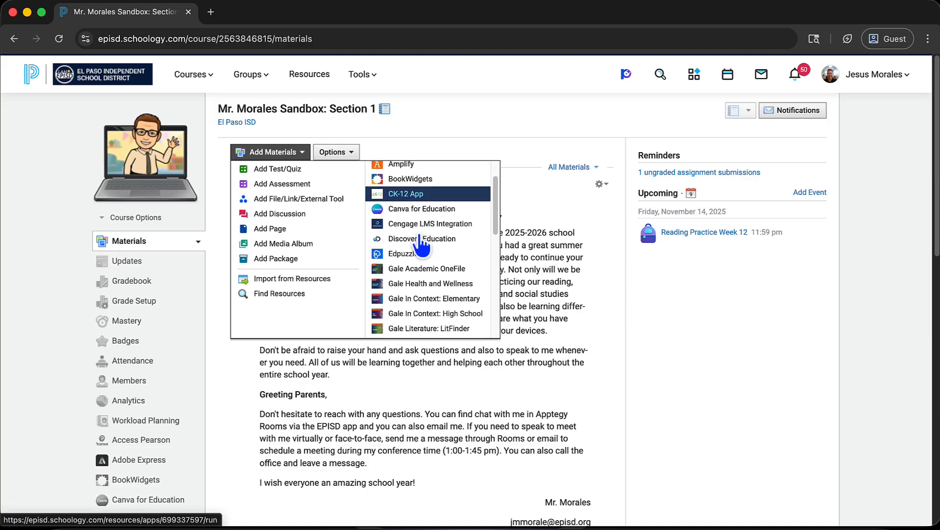
{"action": "scroll", "coordinate": [421, 242], "scroll_direction": "down", "scroll_amount": 3}
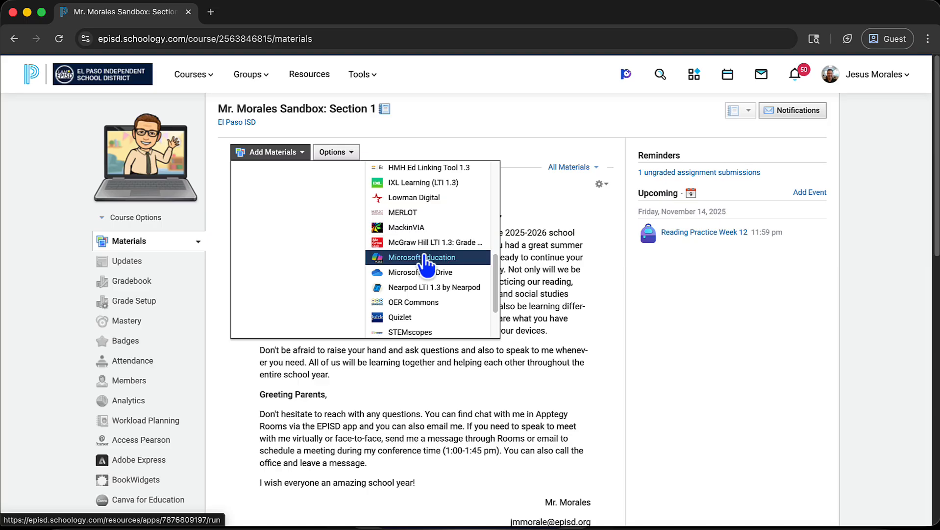
{"action": "left_click", "coordinate": [422, 258]}
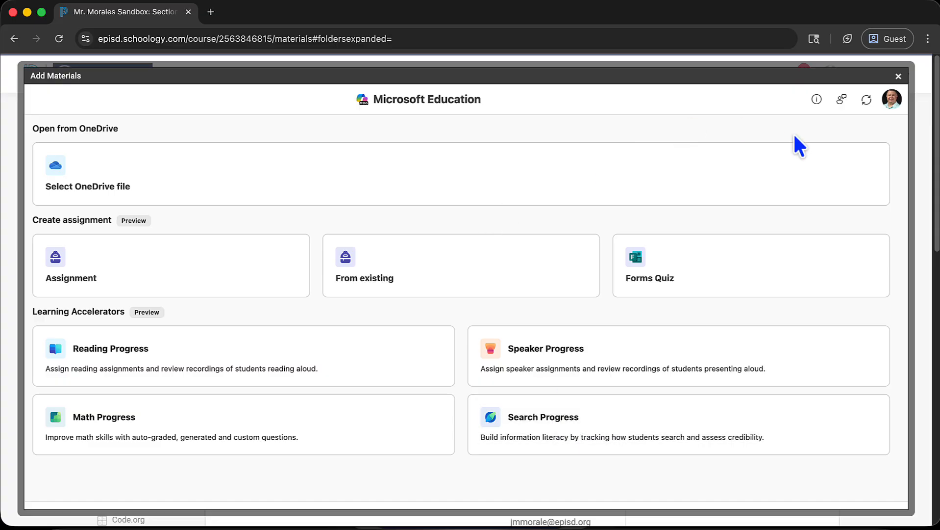
{"action": "left_click", "coordinate": [899, 77]}
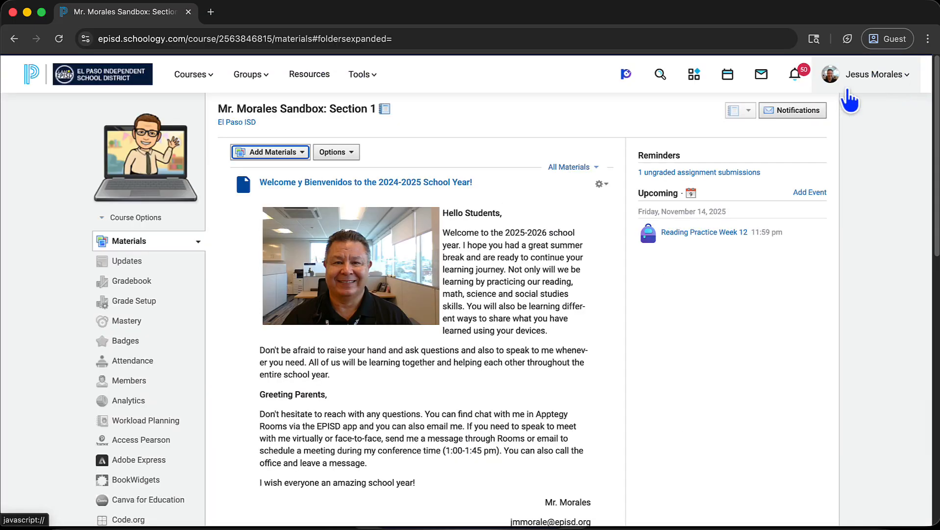
Step: Open Reading Practice Week 12 from the Reading Practice folder inside ELAR/SLAR - Amplify and review the students' turn-in status
{"action": "scroll", "coordinate": [464, 231], "scroll_direction": "down", "scroll_amount": 5}
{"action": "scroll", "coordinate": [465, 234], "scroll_direction": "down", "scroll_amount": 4}
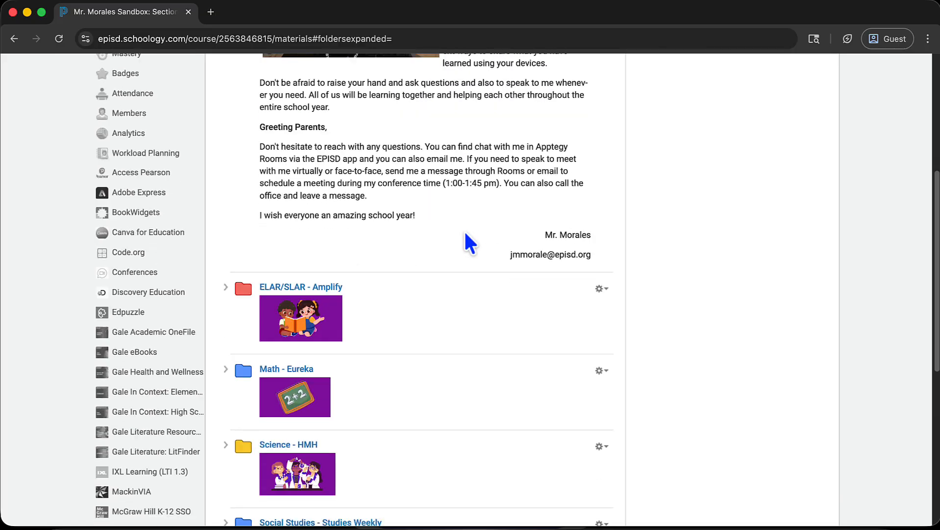
{"action": "left_click", "coordinate": [330, 238]}
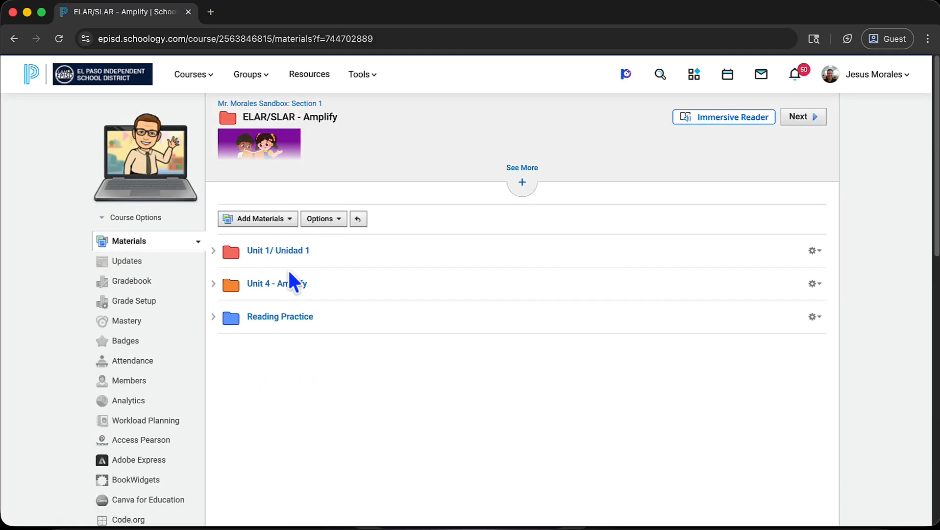
{"action": "left_click", "coordinate": [285, 317]}
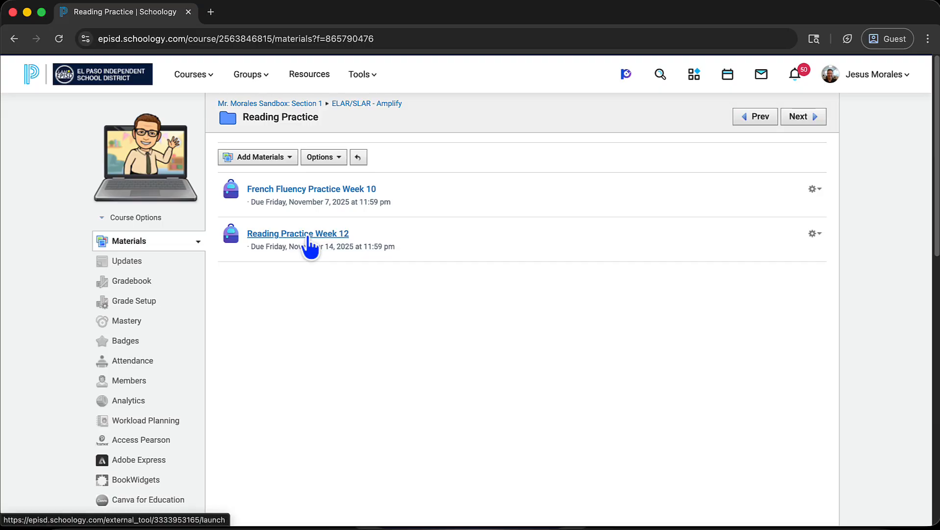
{"action": "left_click", "coordinate": [310, 243]}
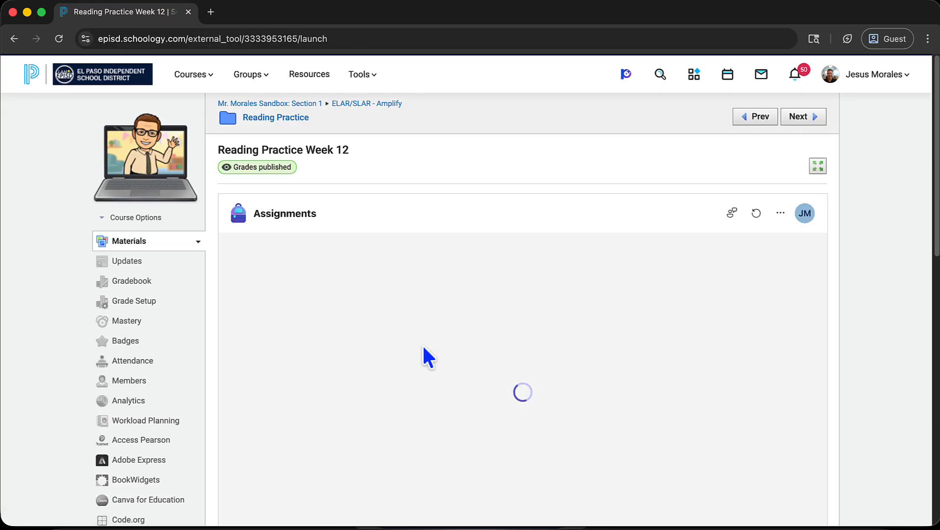
{"action": "scroll", "coordinate": [422, 344], "scroll_direction": "down", "scroll_amount": 4}
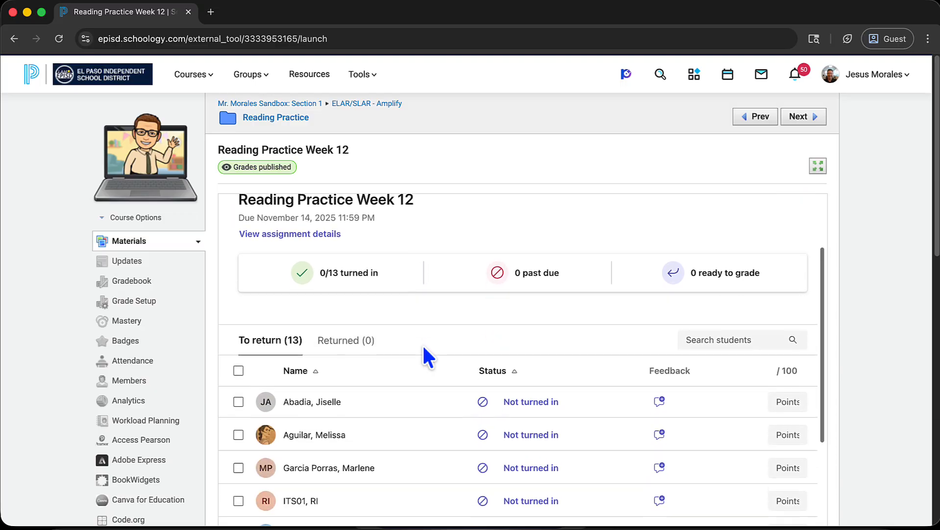
{"action": "scroll", "coordinate": [561, 397], "scroll_direction": "down", "scroll_amount": 4}
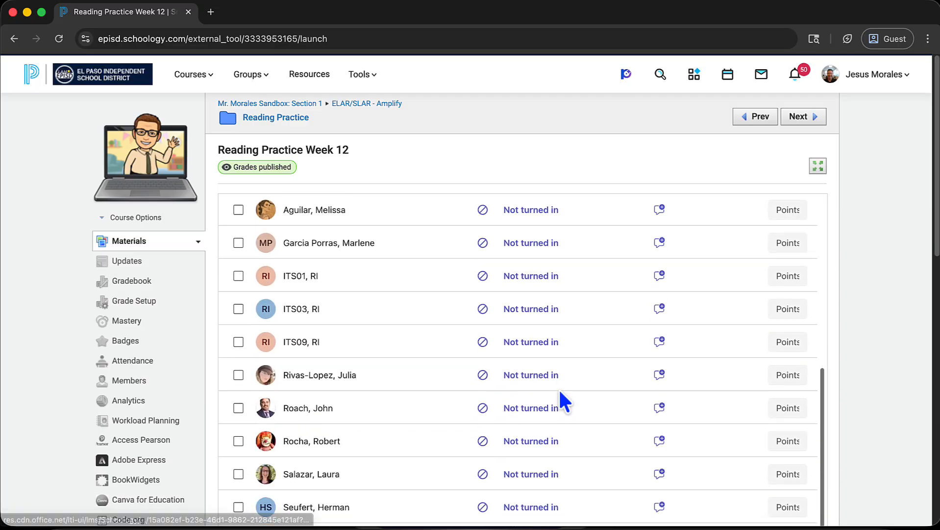
Step: Open one student's work from the list of submissions and examine the recording and feedback areas
{"action": "left_click", "coordinate": [525, 367]}
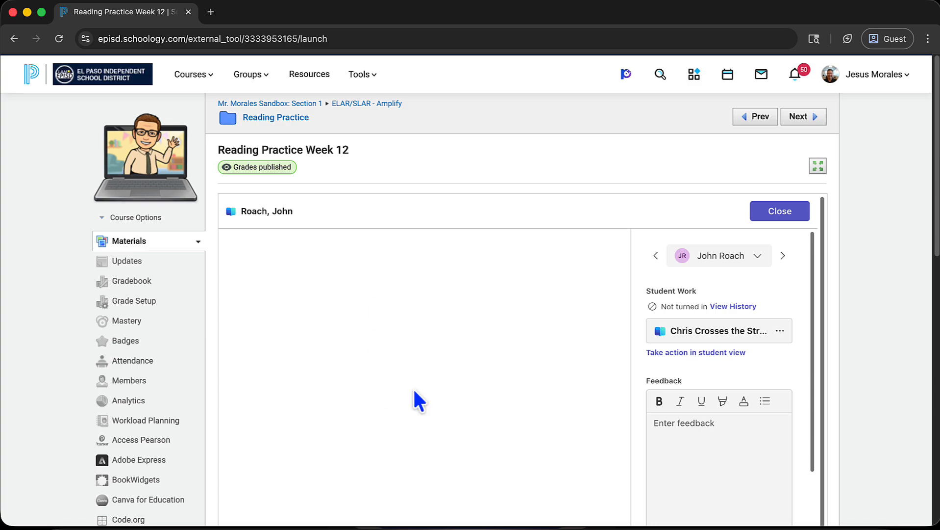
{"action": "scroll", "coordinate": [431, 366], "scroll_direction": "down", "scroll_amount": 3}
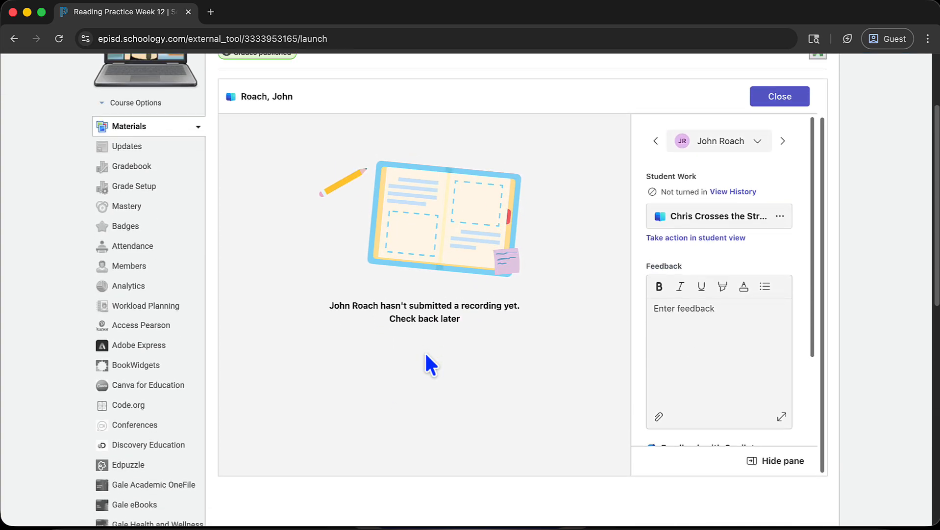
{"action": "scroll", "coordinate": [425, 355], "scroll_direction": "up", "scroll_amount": 3}
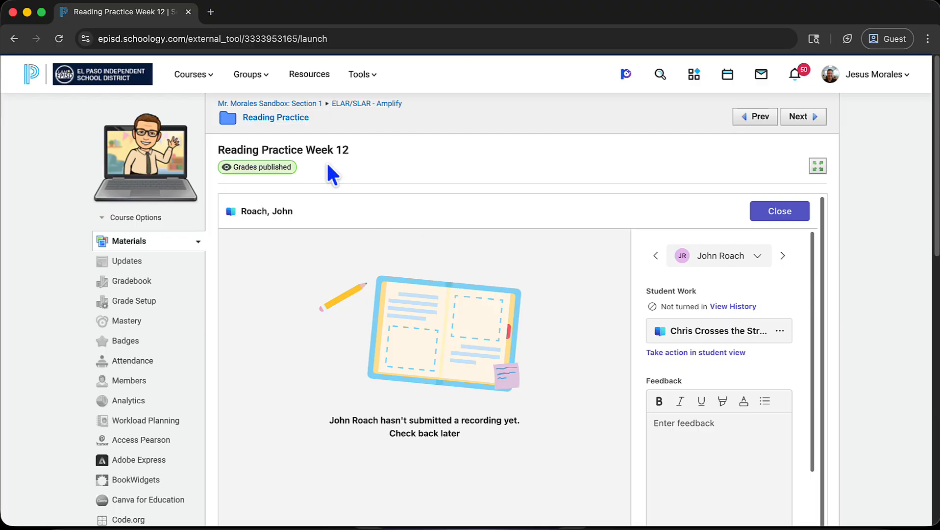
Step: Return to the course materials and locate Microsoft Education among the apps for adding materials, without launching it
{"action": "left_click", "coordinate": [127, 241]}
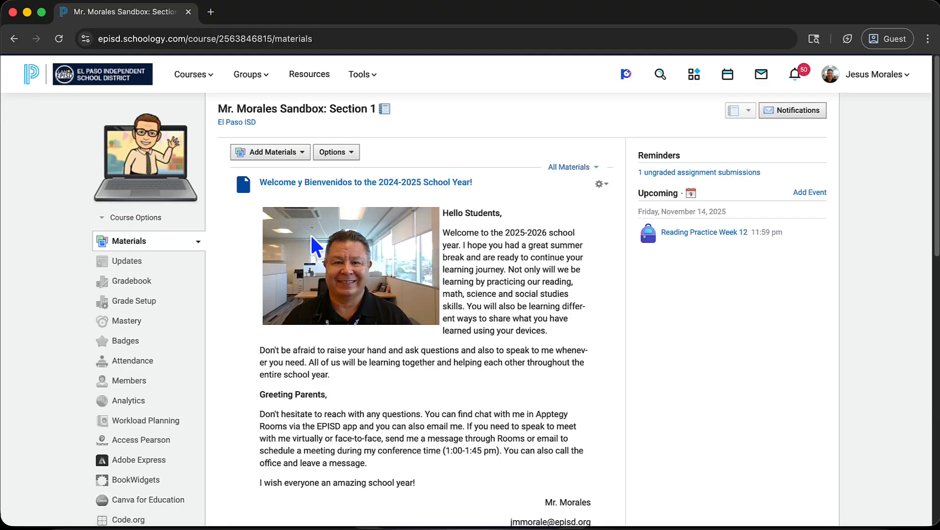
{"action": "left_click", "coordinate": [265, 152]}
{"action": "scroll", "coordinate": [472, 308], "scroll_direction": "down", "scroll_amount": 3}
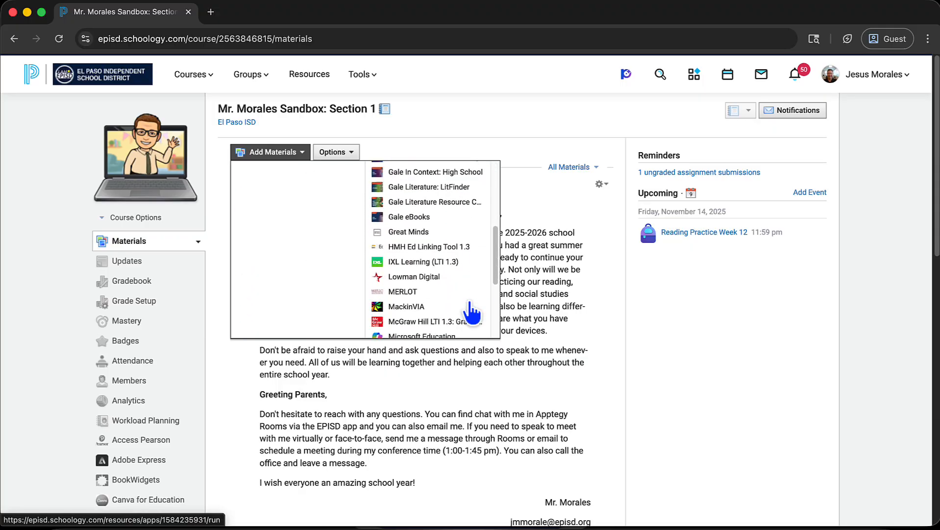
{"action": "scroll", "coordinate": [472, 311], "scroll_direction": "down", "scroll_amount": 3}
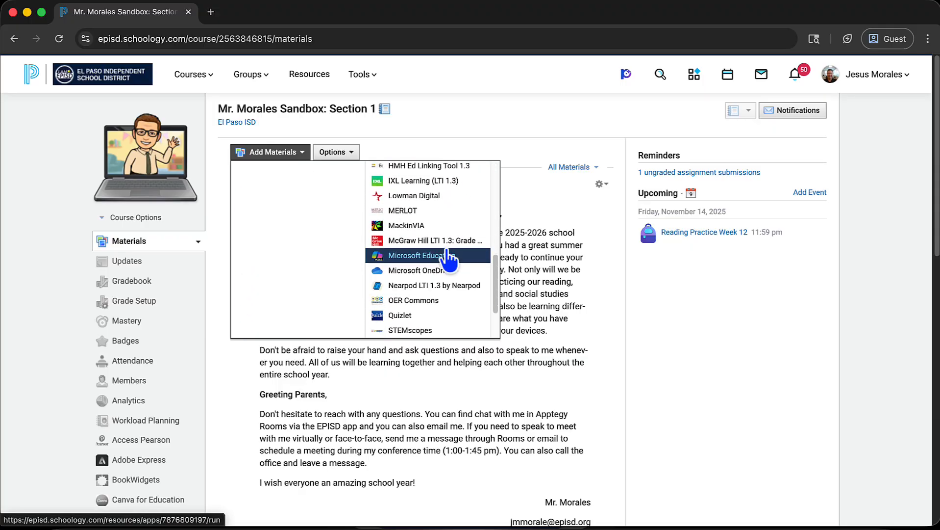
{"action": "left_click", "coordinate": [622, 377]}
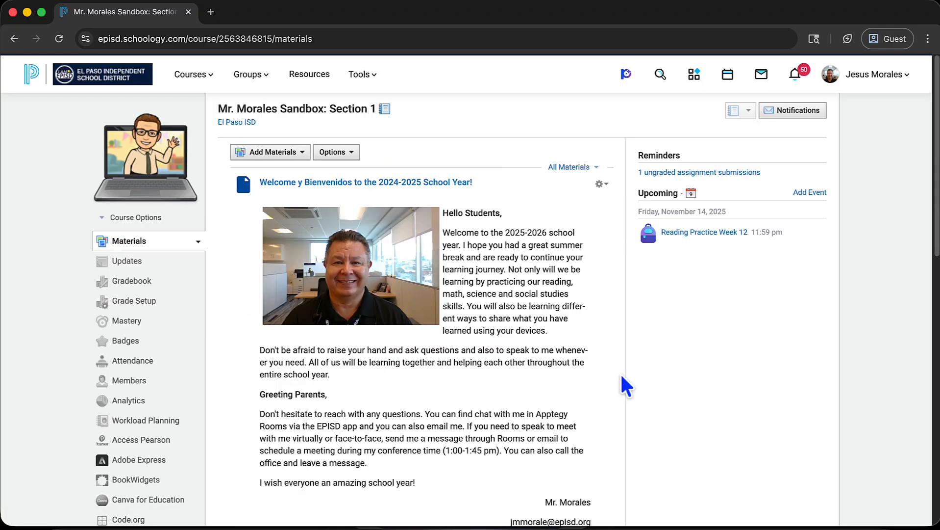